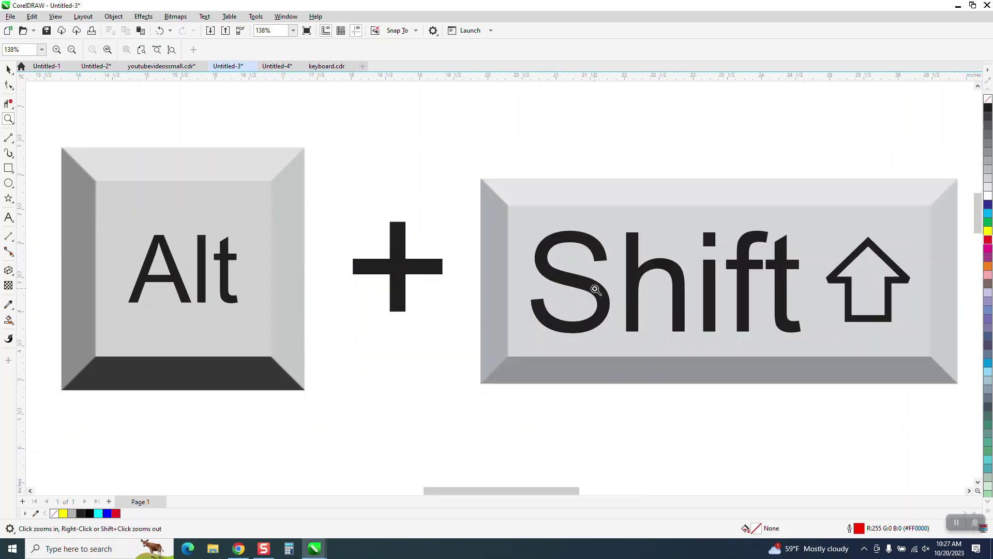
- Zoom in on the stars beside 'OF THE YEAR' and drag the rightmost star left toward the others
{"action": "scroll", "coordinate": [276, 280], "scroll_direction": "down", "scroll_amount": 3}
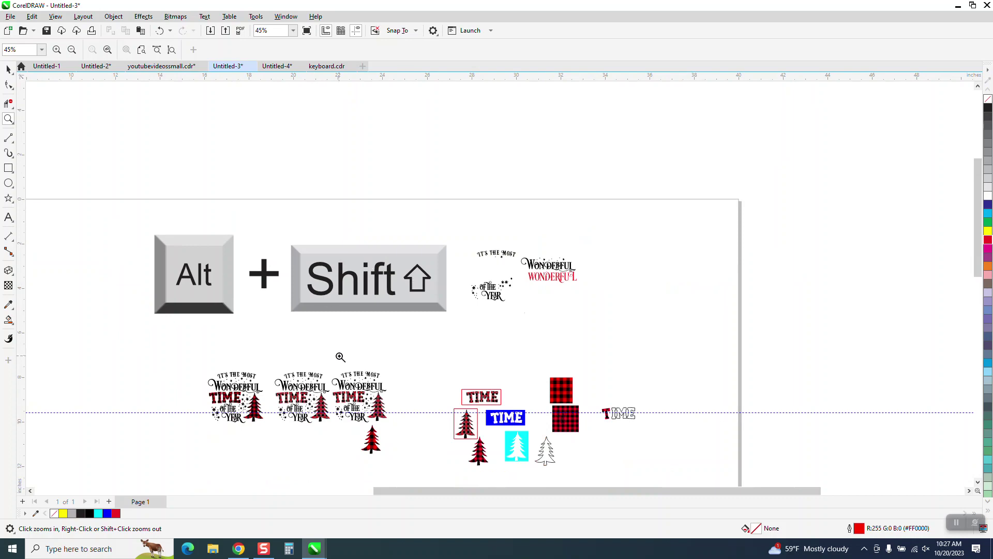
{"action": "left_click_drag", "start_coordinate": [340, 357], "coordinate": [420, 430]}
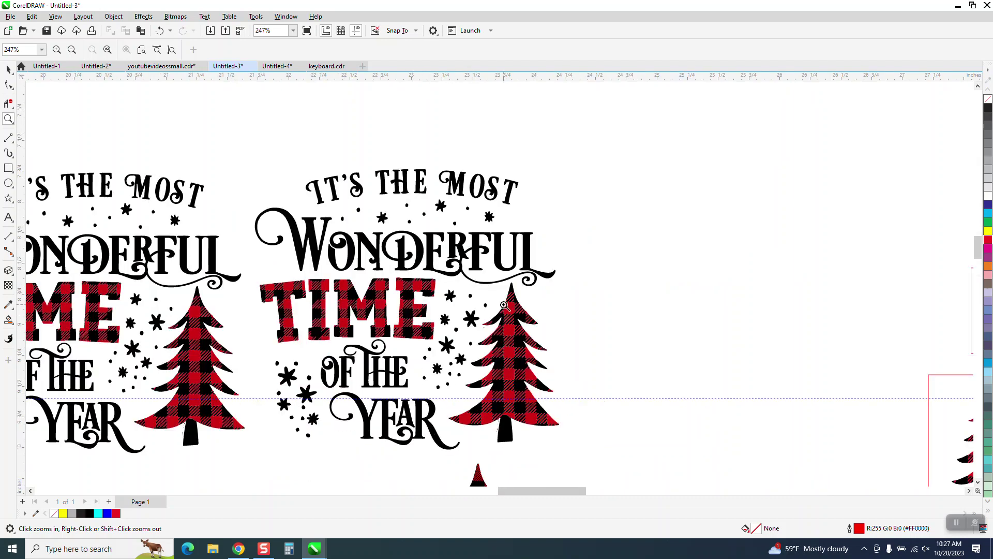
{"action": "scroll", "coordinate": [426, 318], "scroll_direction": "up", "scroll_amount": 4}
{"action": "scroll", "coordinate": [416, 372], "scroll_direction": "down", "scroll_amount": 1}
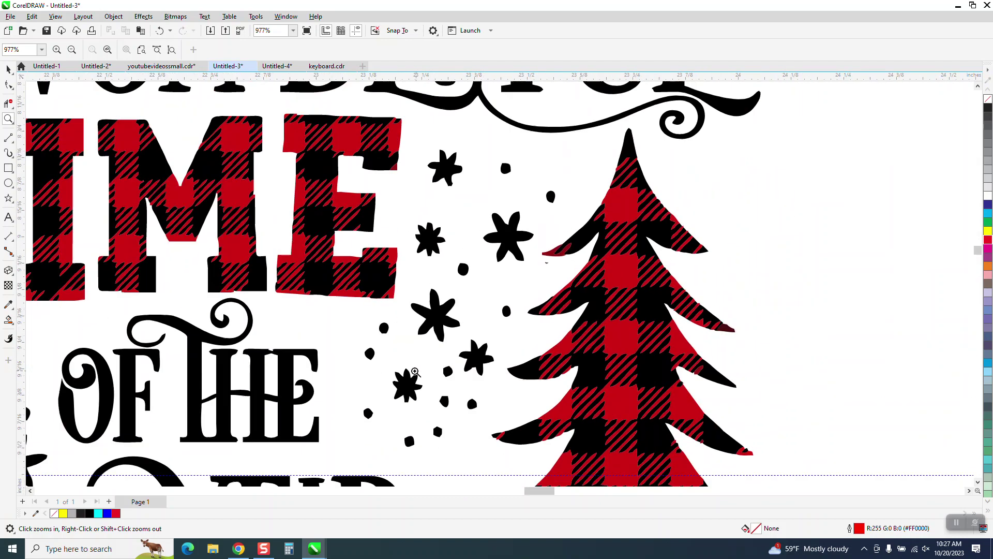
{"action": "scroll", "coordinate": [415, 371], "scroll_direction": "down", "scroll_amount": 6}
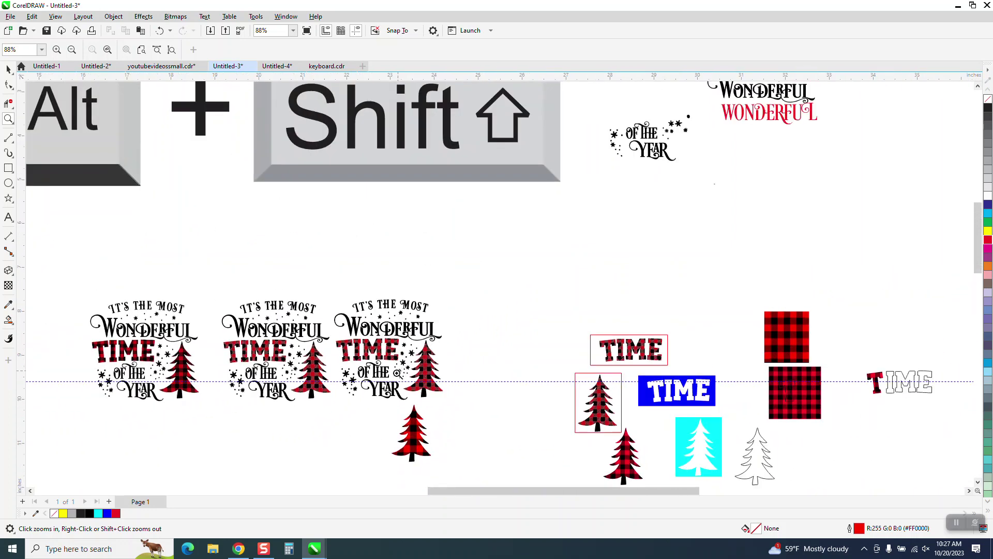
{"action": "scroll", "coordinate": [397, 372], "scroll_direction": "down", "scroll_amount": 1}
{"action": "left_click_drag", "start_coordinate": [540, 196], "coordinate": [610, 253]}
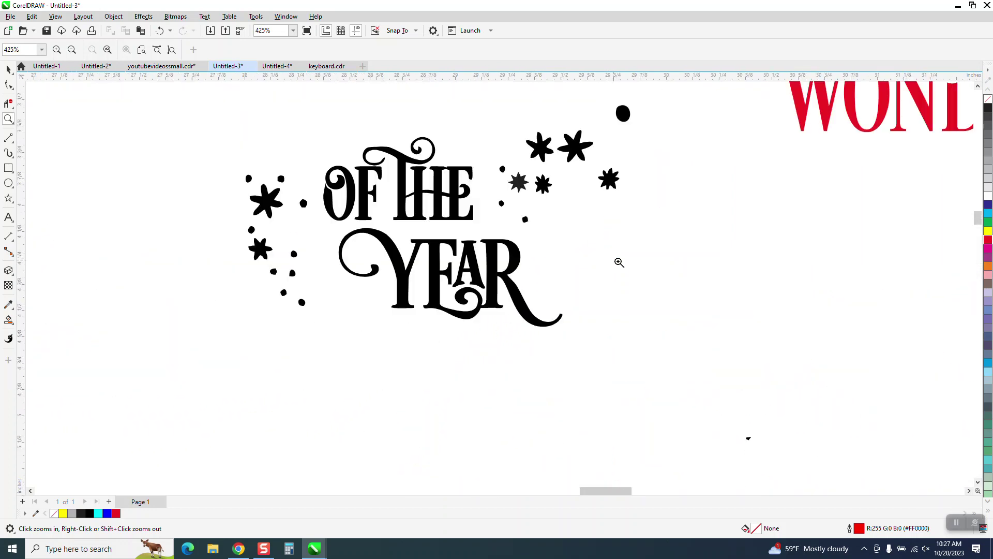
{"action": "left_click_drag", "start_coordinate": [494, 163], "coordinate": [694, 218]}
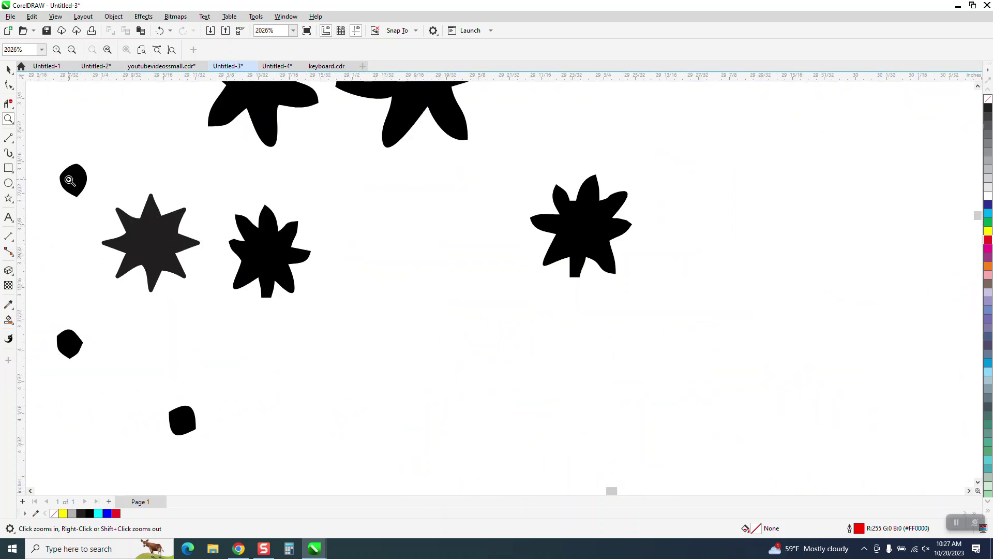
{"action": "key", "text": "space"}
{"action": "left_click", "coordinate": [265, 239]}
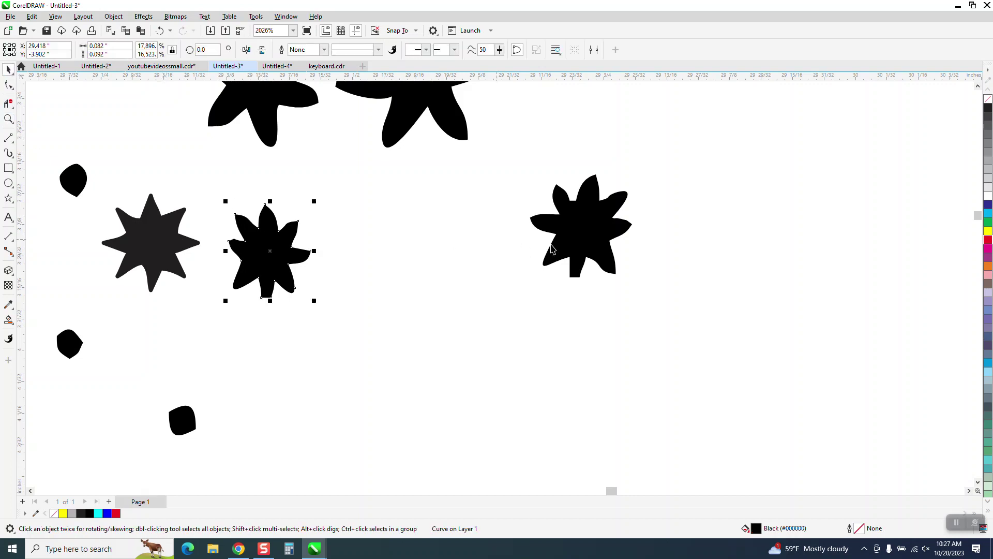
{"action": "left_click_drag", "start_coordinate": [572, 246], "coordinate": [483, 265]}
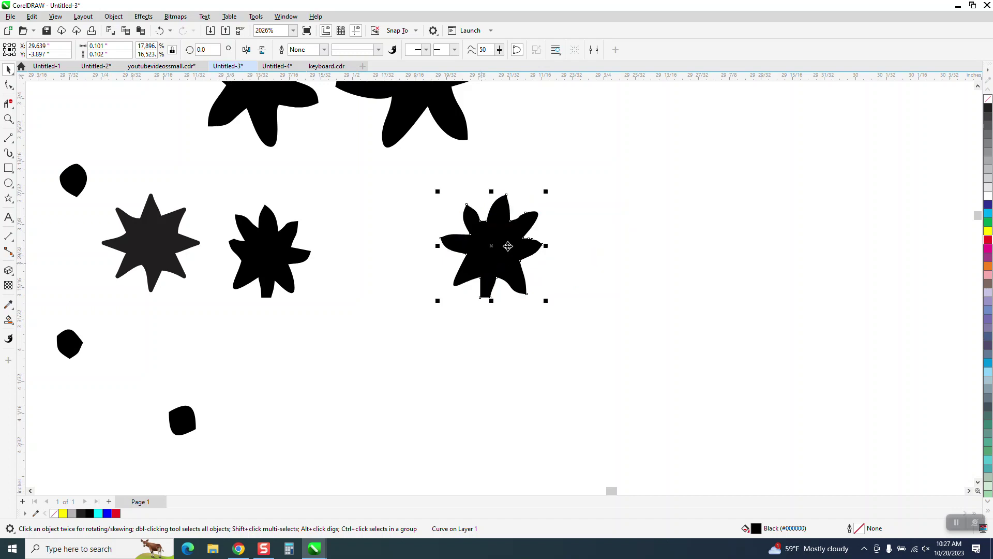
- Draw a tall thin rectangle right of the stars and round both top corners to 0.05 inch
{"action": "left_click", "coordinate": [9, 168]}
{"action": "left_click", "coordinate": [52, 168]}
{"action": "left_click_drag", "start_coordinate": [657, 198], "coordinate": [641, 249]}
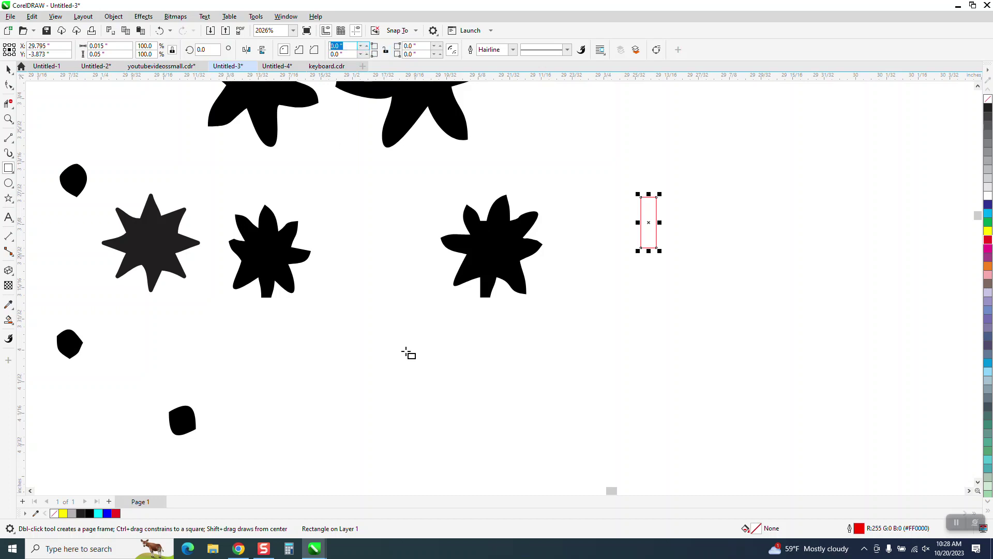
{"action": "type", "text": ".05"}
{"action": "key", "text": "Return"}
{"action": "left_click", "coordinate": [410, 46]}
{"action": "type", "text": ".05"}
{"action": "key", "text": "Return"}
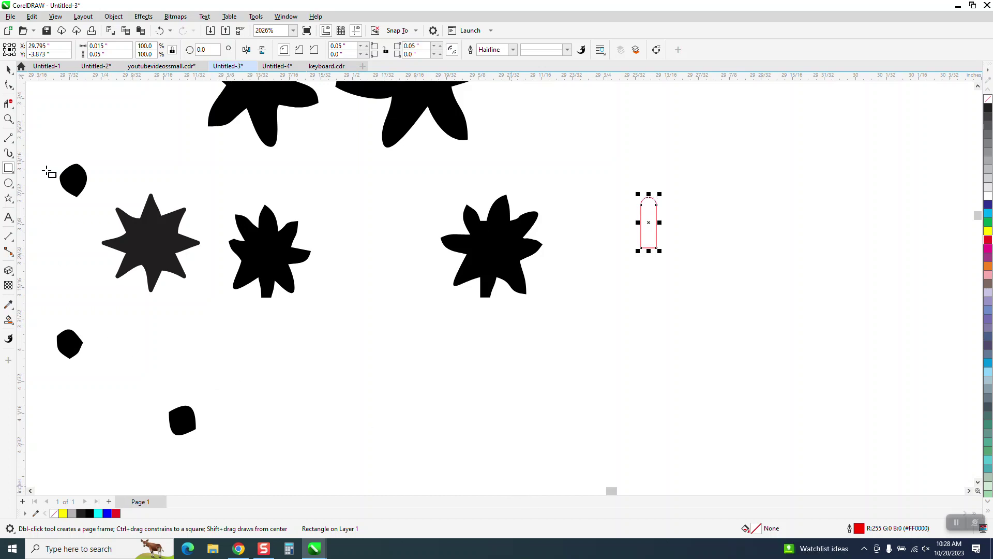
- Zoom in on the arched rectangle, switch to node editing, and open the Object menu
{"action": "left_click", "coordinate": [9, 119]}
{"action": "left_click_drag", "start_coordinate": [643, 214], "coordinate": [774, 274]}
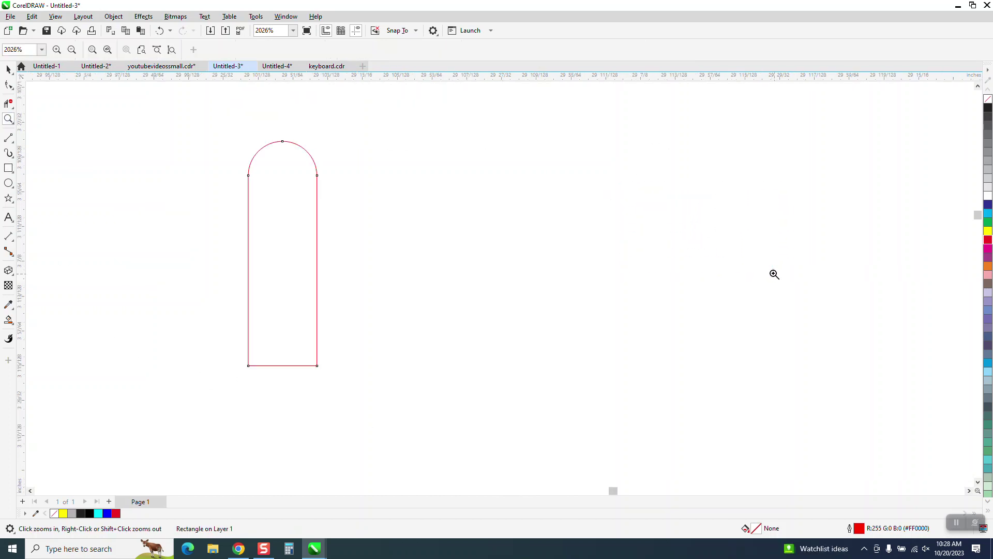
{"action": "key", "text": "F10"}
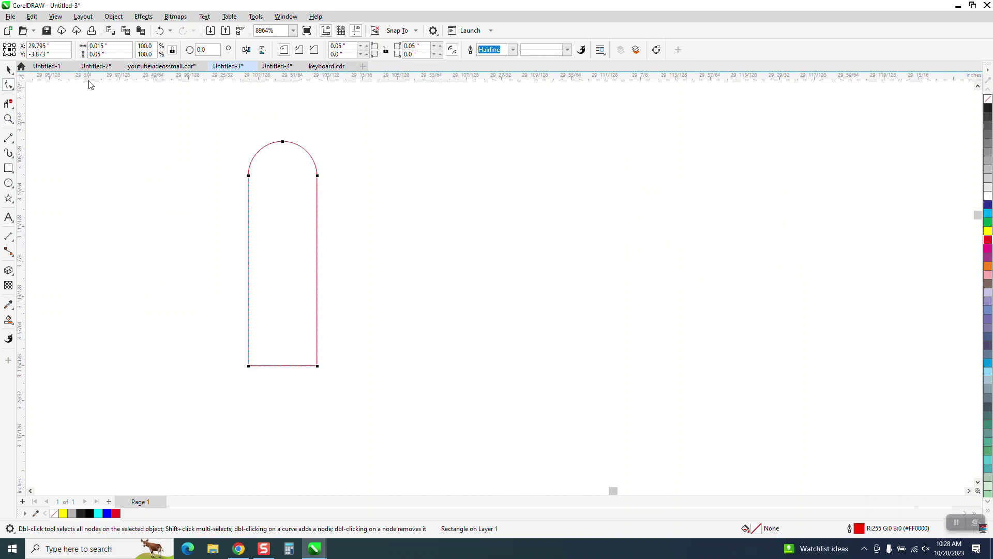
{"action": "left_click", "coordinate": [113, 16]}
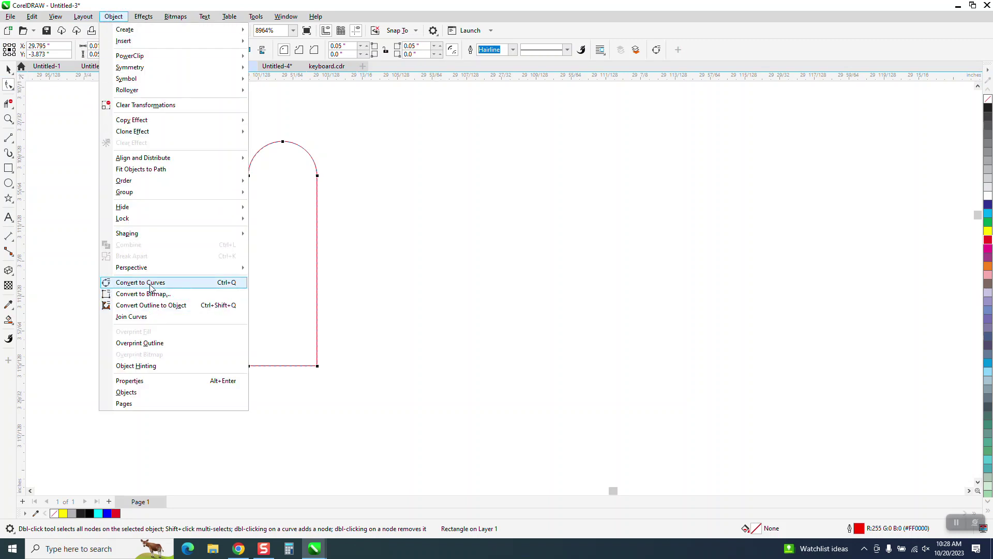
- Convert the rectangle to curves and pull its top and left arc upward
{"action": "left_click", "coordinate": [140, 283]}
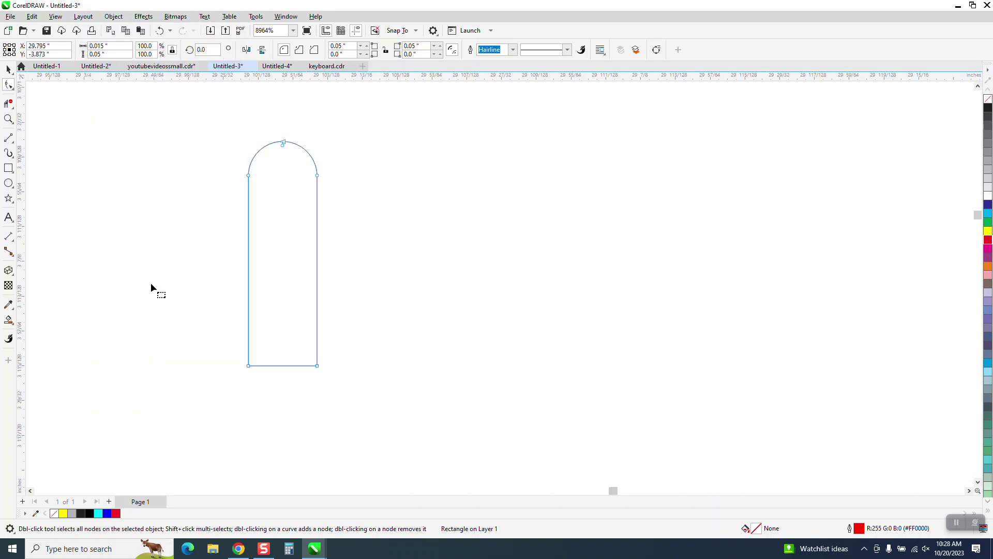
{"action": "left_click", "coordinate": [10, 123]}
{"action": "left_click_drag", "start_coordinate": [215, 111], "coordinate": [534, 383]}
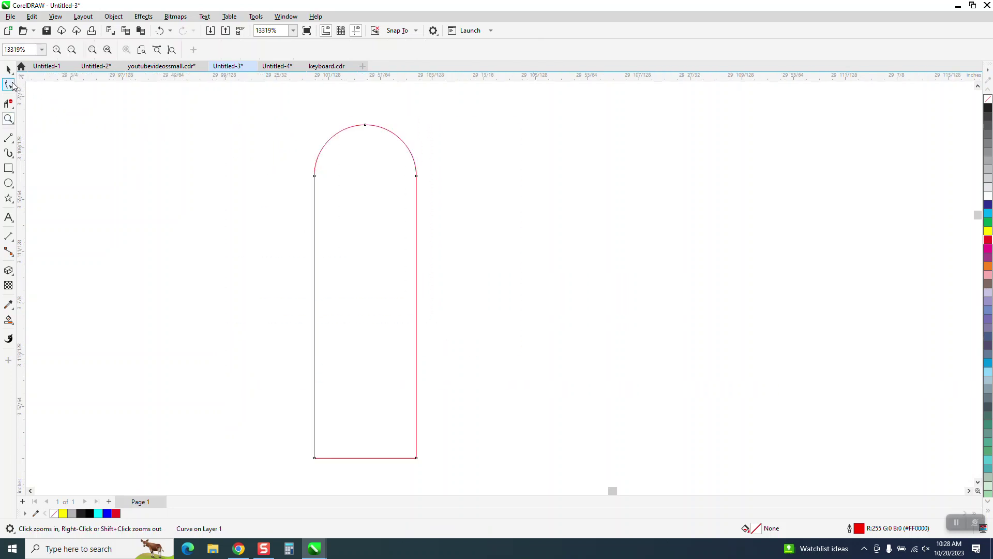
{"action": "left_click", "coordinate": [10, 85]}
{"action": "mouse_move", "coordinate": [365, 125]}
{"action": "left_mouse_down"}
{"action": "mouse_move", "coordinate": [367, 107]}
{"action": "mouse_move", "coordinate": [353, 121]}
{"action": "left_mouse_up"}
{"action": "scroll", "coordinate": [336, 190], "scroll_direction": "down", "scroll_amount": 2}
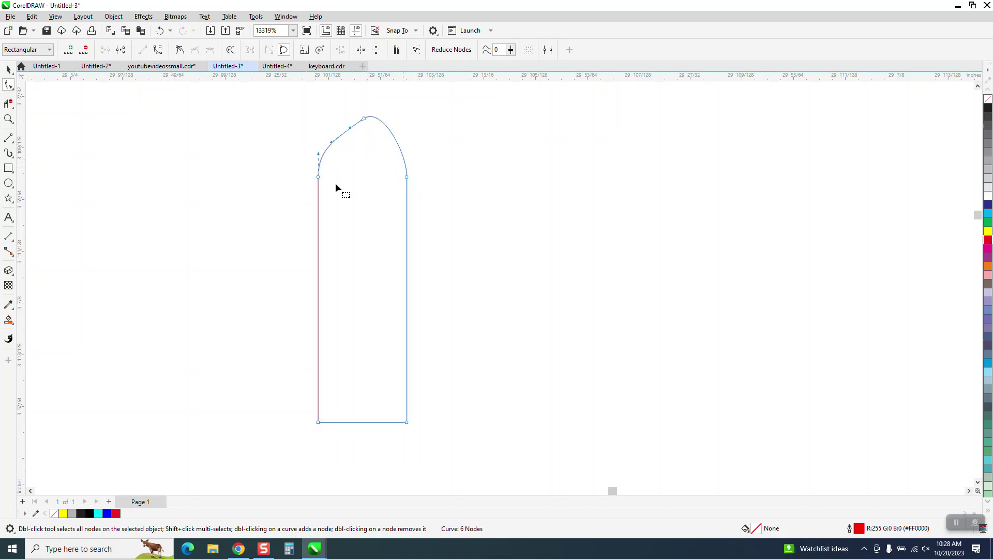
{"action": "left_click_drag", "start_coordinate": [344, 147], "coordinate": [344, 140]}
- Delete the arch's top node, make the upper-left node a cusp, and reshape its curves into a lopsided tip
{"action": "left_click", "coordinate": [337, 153]}
{"action": "left_click", "coordinate": [8, 119]}
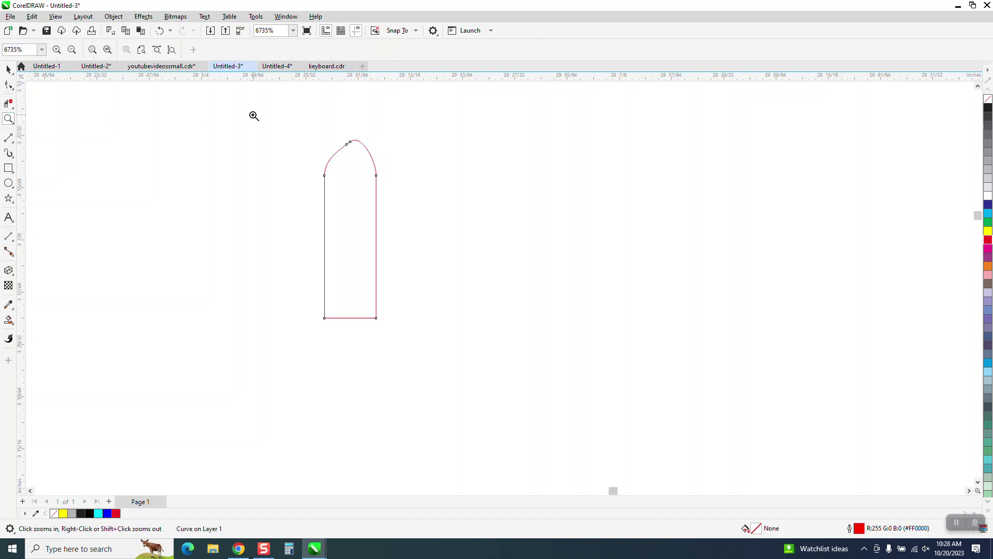
{"action": "left_click_drag", "start_coordinate": [269, 115], "coordinate": [634, 295]}
{"action": "left_click", "coordinate": [8, 85]}
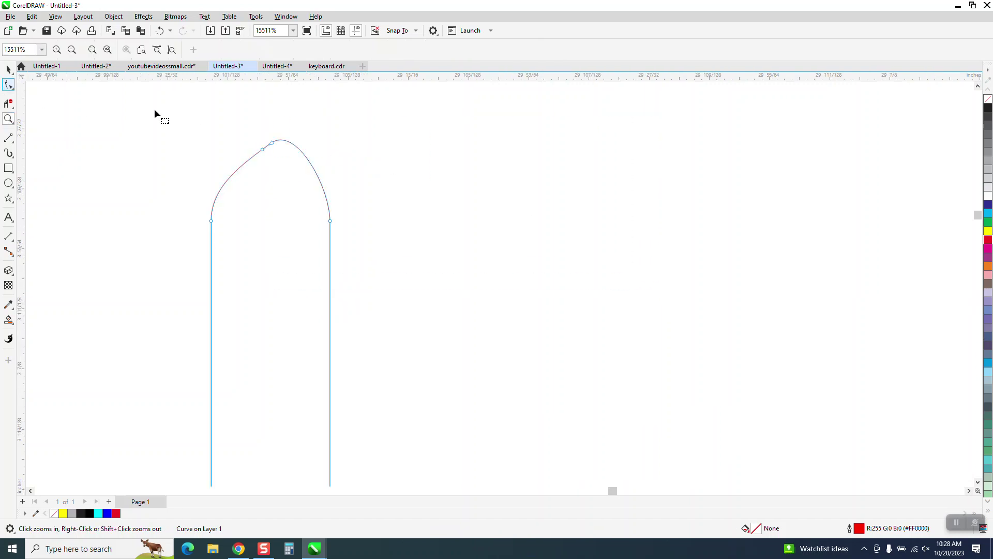
{"action": "double_click", "coordinate": [273, 142]}
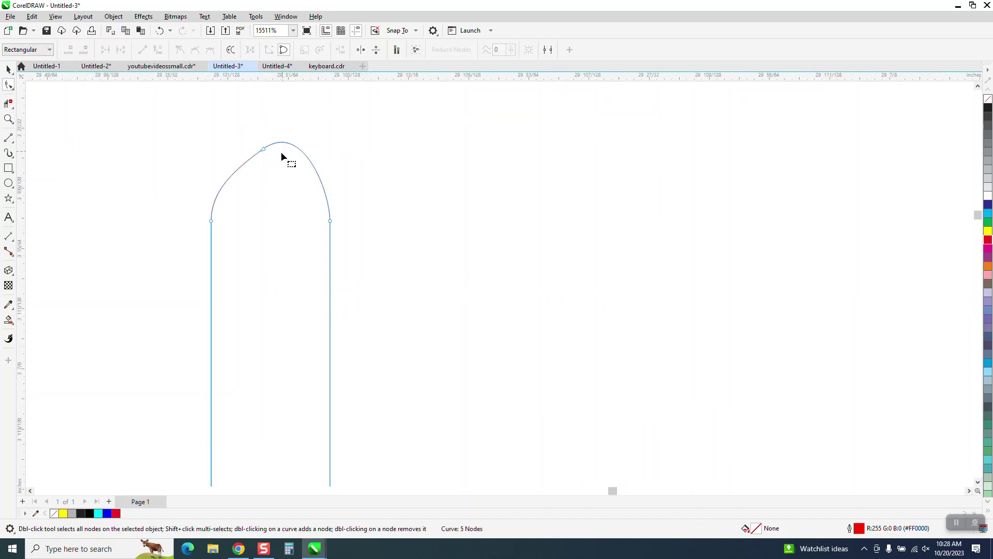
{"action": "left_click", "coordinate": [265, 150]}
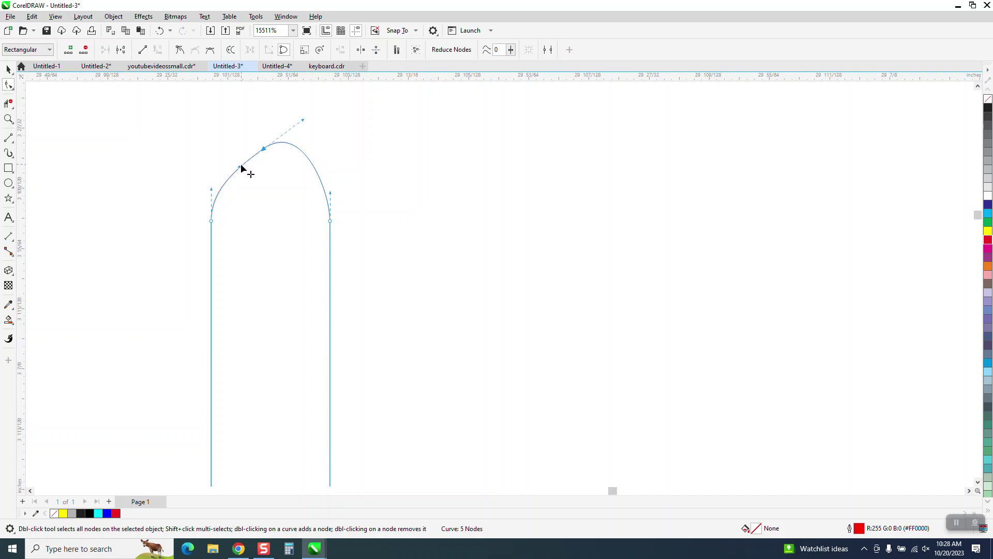
{"action": "left_click_drag", "start_coordinate": [239, 163], "coordinate": [237, 153]}
{"action": "right_click", "coordinate": [264, 149]}
{"action": "left_click", "coordinate": [297, 239]}
{"action": "left_click_drag", "start_coordinate": [313, 141], "coordinate": [312, 118]}
- Set the petal's rotation centre at its base, repeat rotated duplicates into eight petals, and select them all
{"action": "left_click", "coordinate": [8, 70]}
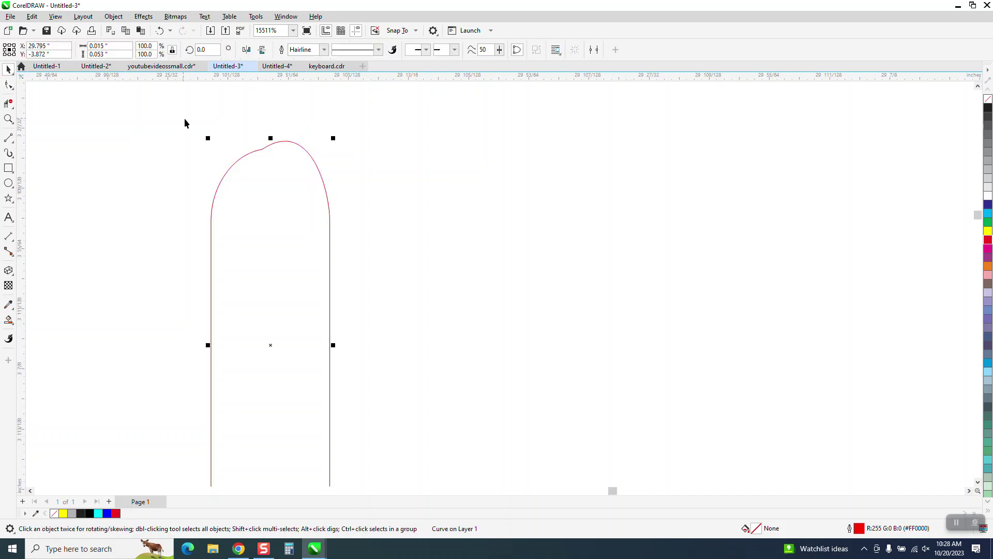
{"action": "scroll", "coordinate": [326, 155], "scroll_direction": "down", "scroll_amount": 4}
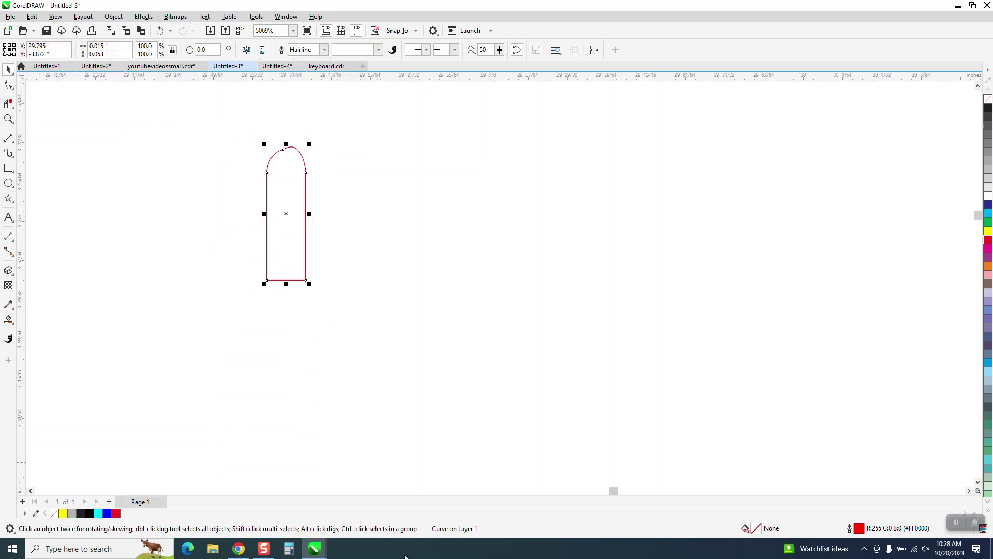
{"action": "left_click", "coordinate": [287, 213]}
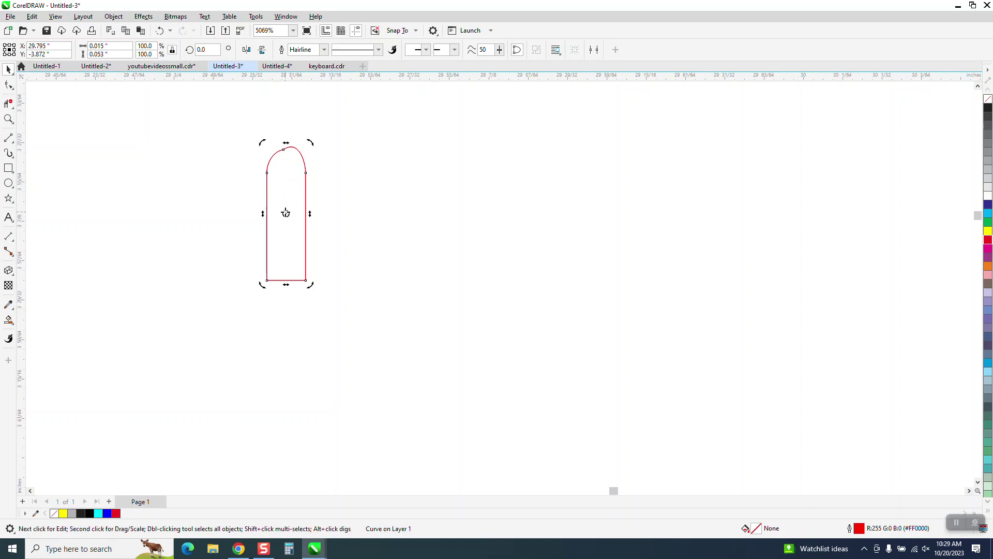
{"action": "left_click_drag", "start_coordinate": [288, 257], "coordinate": [287, 281]}
{"action": "mouse_move", "coordinate": [310, 141]}
{"action": "left_mouse_down"}
{"action": "mouse_move", "coordinate": [231, 169]}
{"action": "mouse_move", "coordinate": [228, 188]}
{"action": "left_mouse_up"}
{"action": "key", "text": "ctrl+r"}
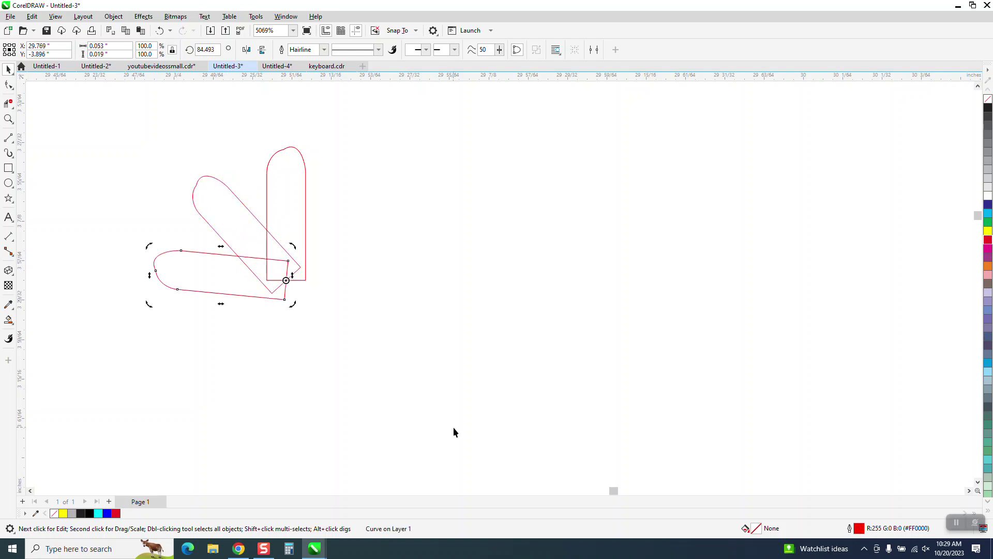
{"action": "key", "text": "ctrl+r"}
{"action": "key", "text": "ctrl+r"}
{"action": "key", "text": "ctrl+r"}
{"action": "key", "text": "ctrl+r"}
{"action": "key", "text": "ctrl+r"}
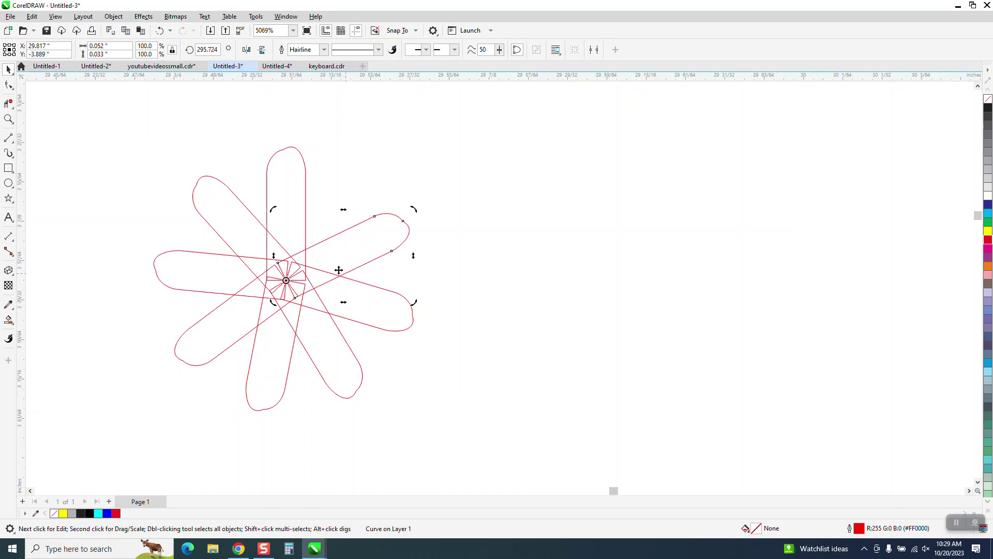
{"action": "left_click_drag", "start_coordinate": [116, 124], "coordinate": [376, 330]}
{"action": "left_click_drag", "start_coordinate": [514, 438], "coordinate": [512, 439]}
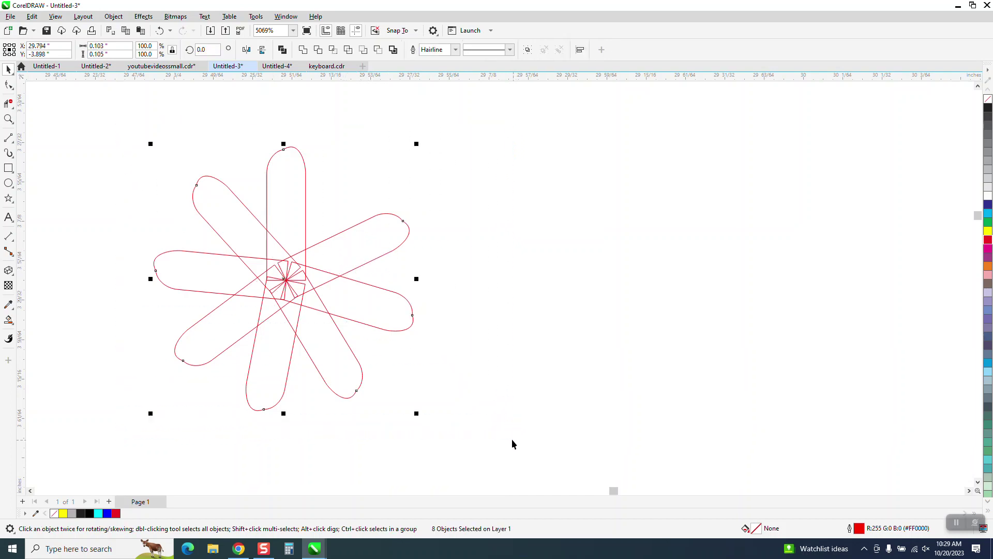
- Weld the eight petals, fill them black with no outline, and move the flower beside the other one
{"action": "left_click", "coordinate": [304, 51]}
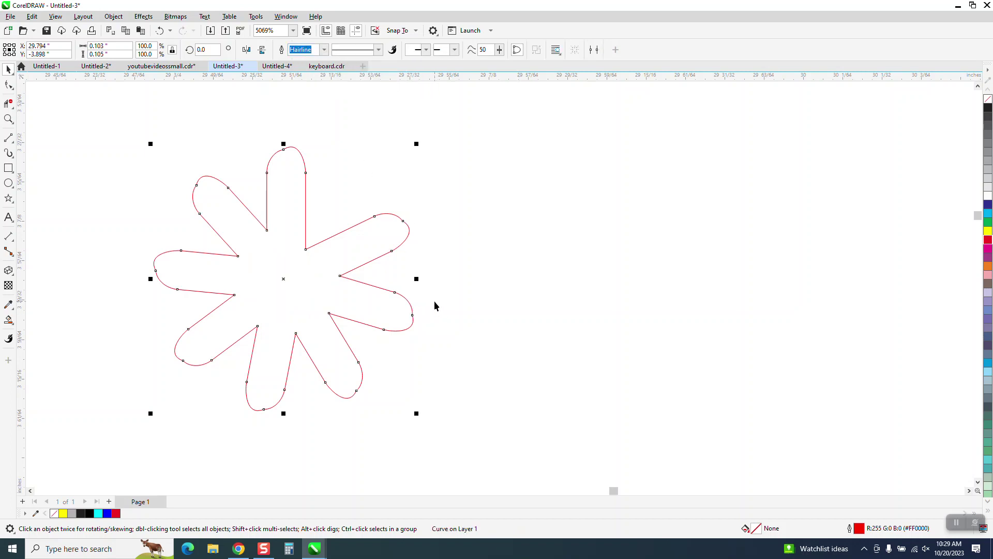
{"action": "scroll", "coordinate": [412, 295], "scroll_direction": "down", "scroll_amount": 2}
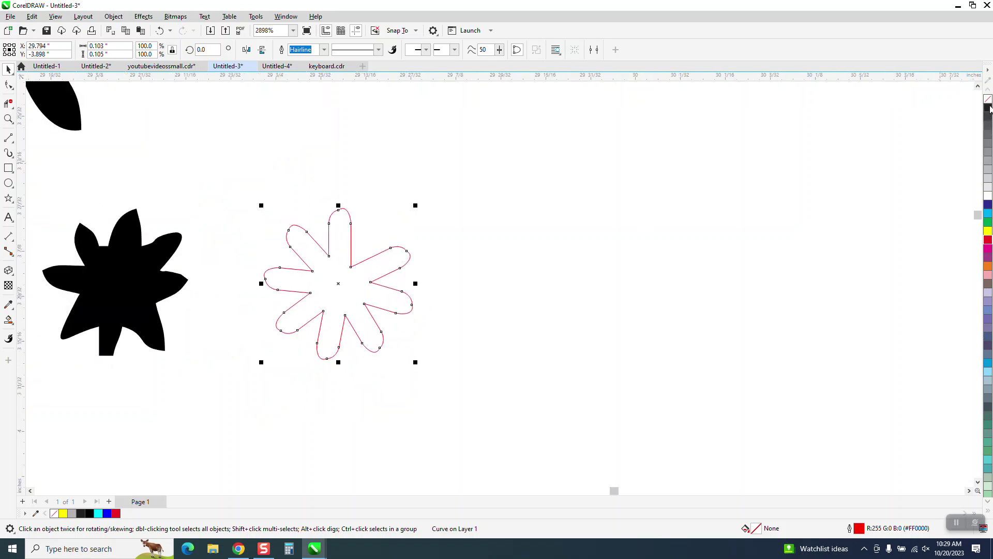
{"action": "left_click", "coordinate": [988, 107]}
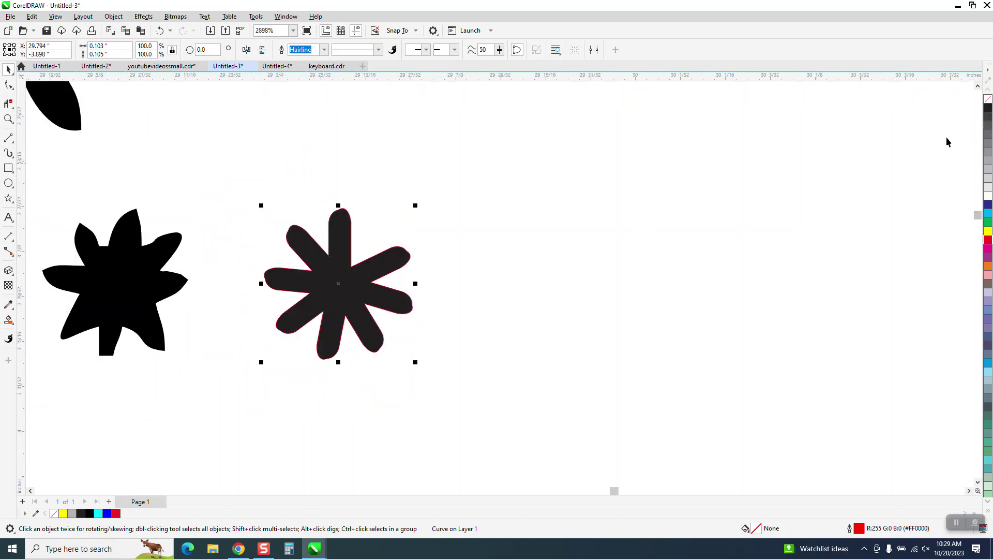
{"action": "right_click", "coordinate": [988, 101]}
{"action": "scroll", "coordinate": [447, 320], "scroll_direction": "down", "scroll_amount": 2}
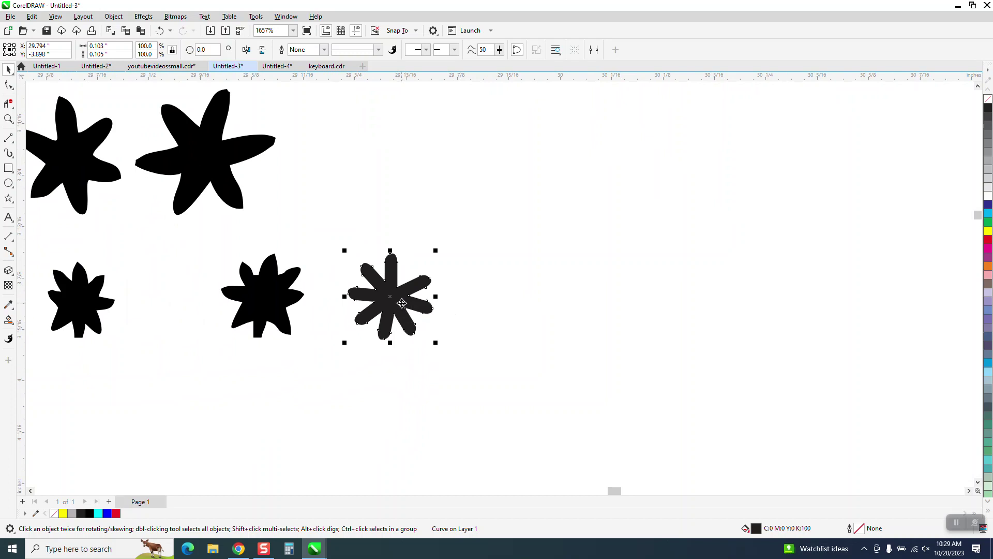
{"action": "left_click_drag", "start_coordinate": [403, 311], "coordinate": [371, 306]}
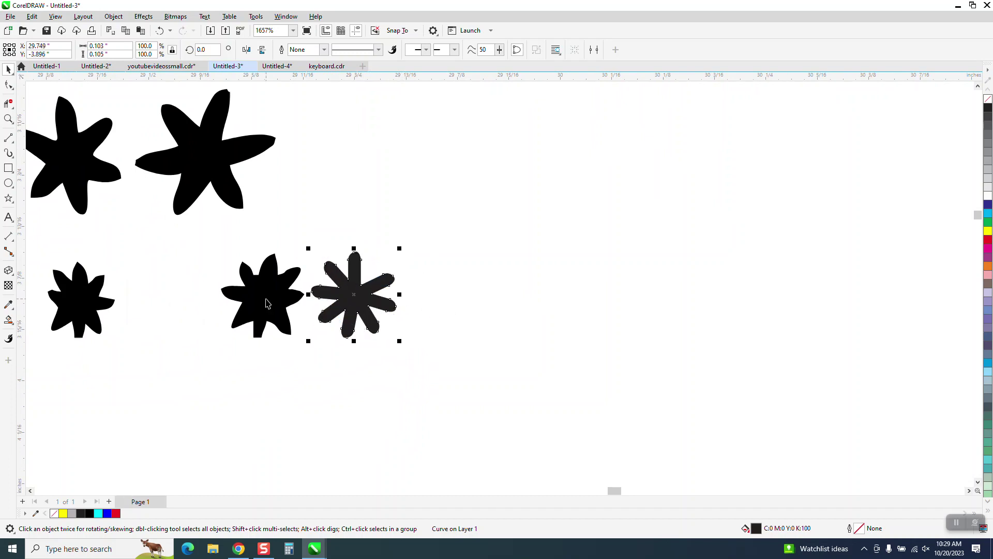
- Undo back to a single upright petal, zoom in on it, and put it in rotate mode
{"action": "left_click", "coordinate": [159, 31]}
{"action": "left_click", "coordinate": [160, 31]}
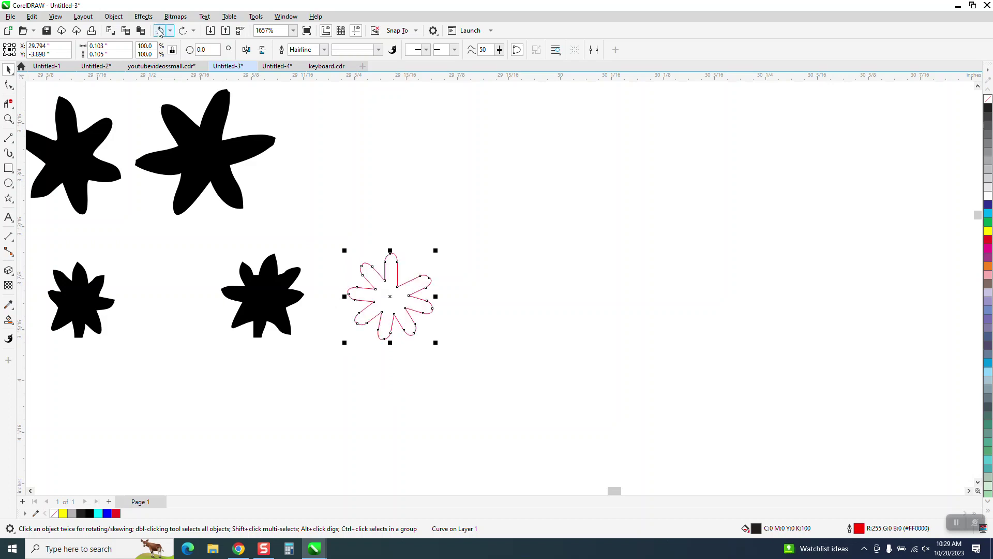
{"action": "left_click", "coordinate": [159, 31]}
{"action": "left_click", "coordinate": [159, 31]}
{"action": "left_click", "coordinate": [159, 31]}
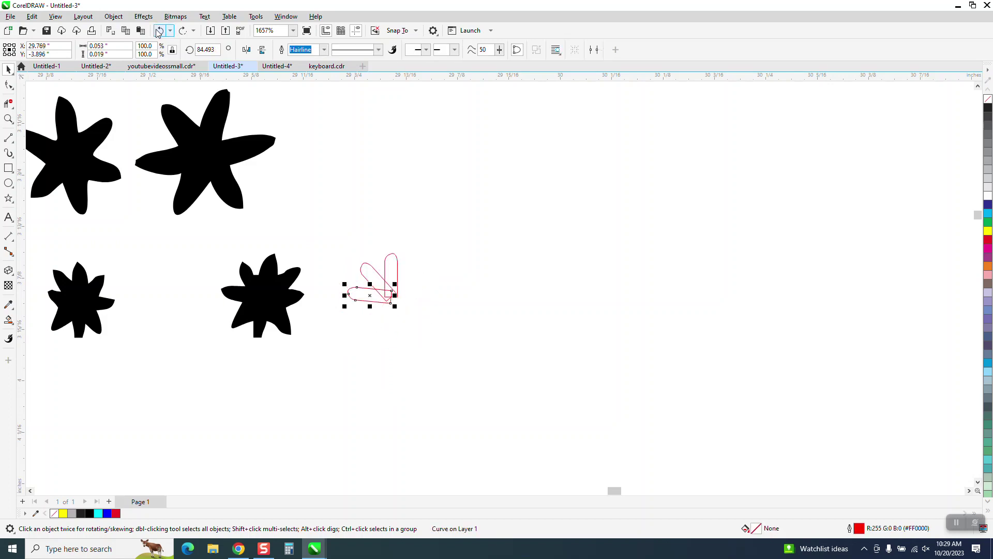
{"action": "left_click", "coordinate": [160, 31]}
{"action": "left_click", "coordinate": [158, 31]}
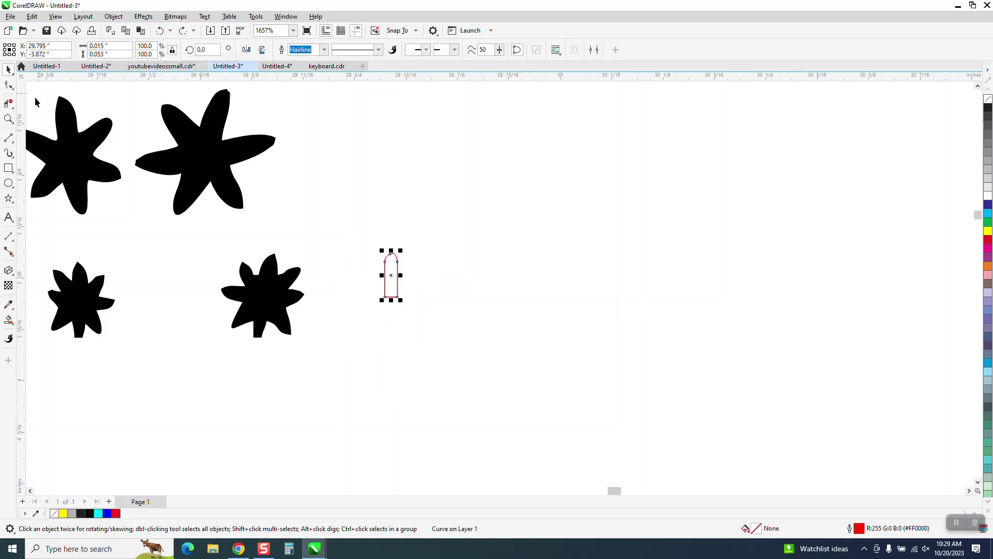
{"action": "left_click", "coordinate": [9, 120]}
{"action": "left_click_drag", "start_coordinate": [302, 182], "coordinate": [695, 400]}
{"action": "left_click", "coordinate": [8, 69]}
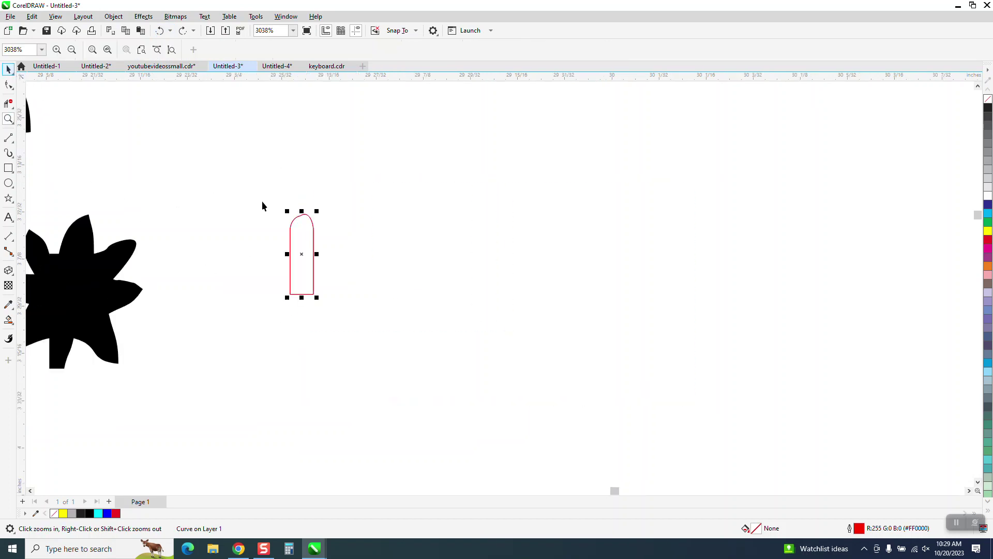
{"action": "left_click", "coordinate": [302, 257]}
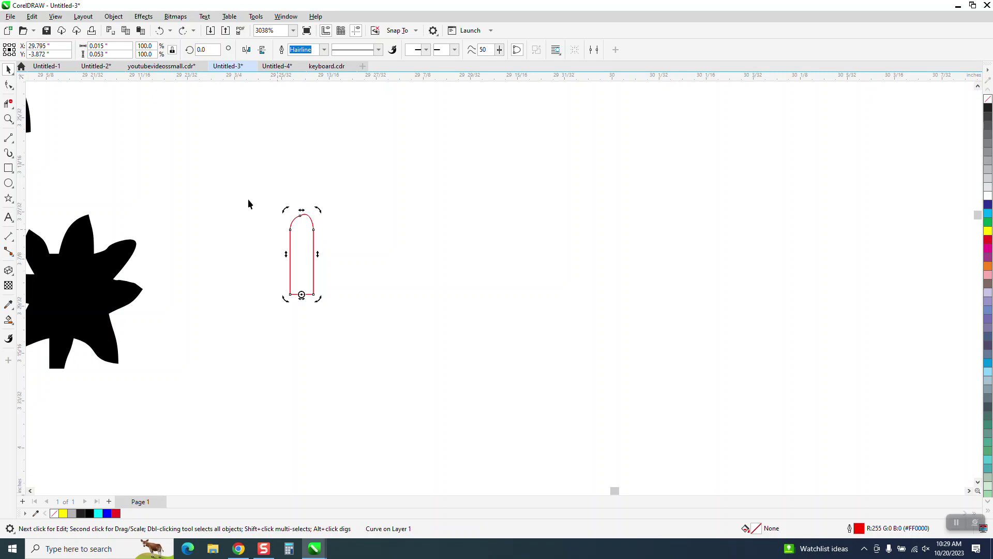
- Make rotated petal copies with angles 22.5, 25 and +90, repeating until eight petals exist
{"action": "left_click_drag", "start_coordinate": [213, 52], "coordinate": [199, 54]}
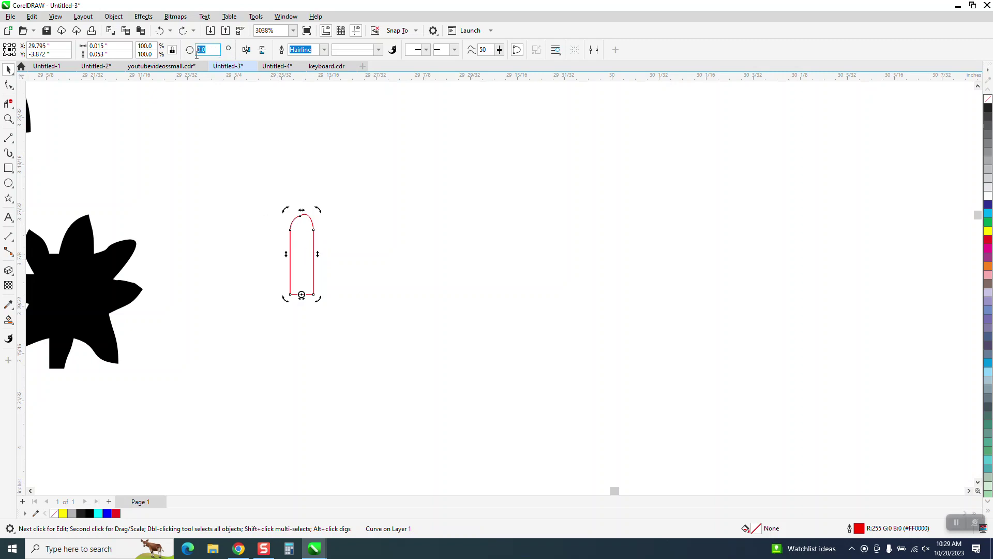
{"action": "type", "text": "22.5"}
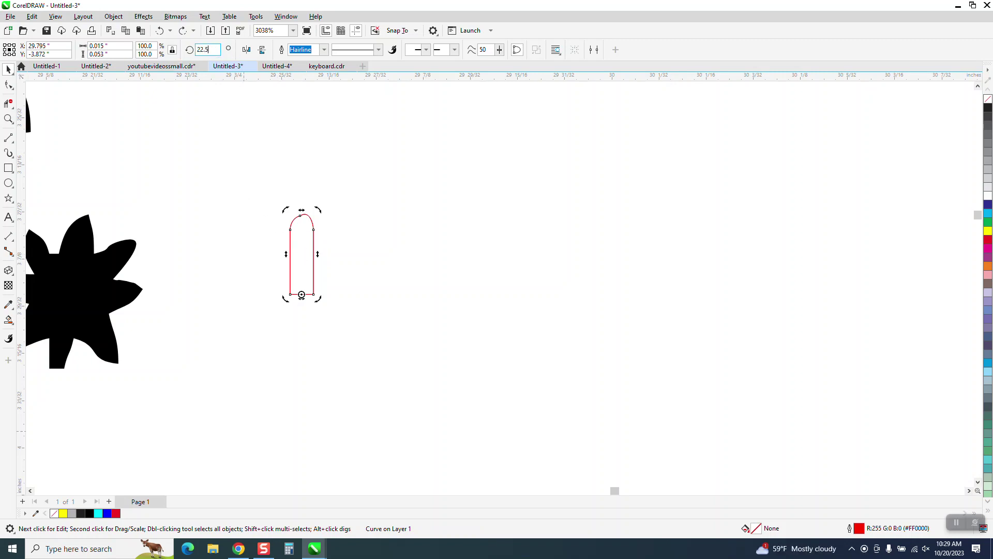
{"action": "key", "text": "Return"}
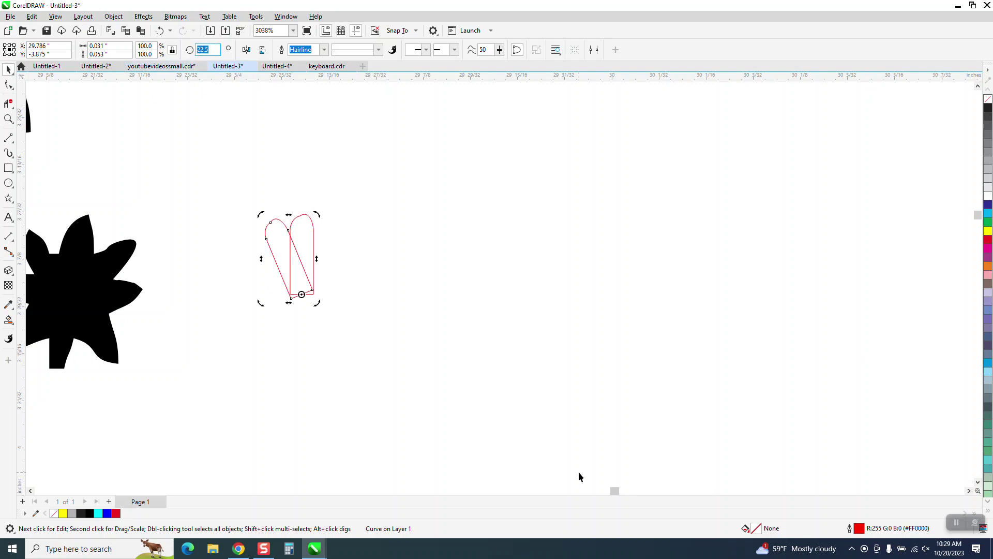
{"action": "type", "text": "2"}
{"action": "type", "text": "5"}
{"action": "key", "text": "Return"}
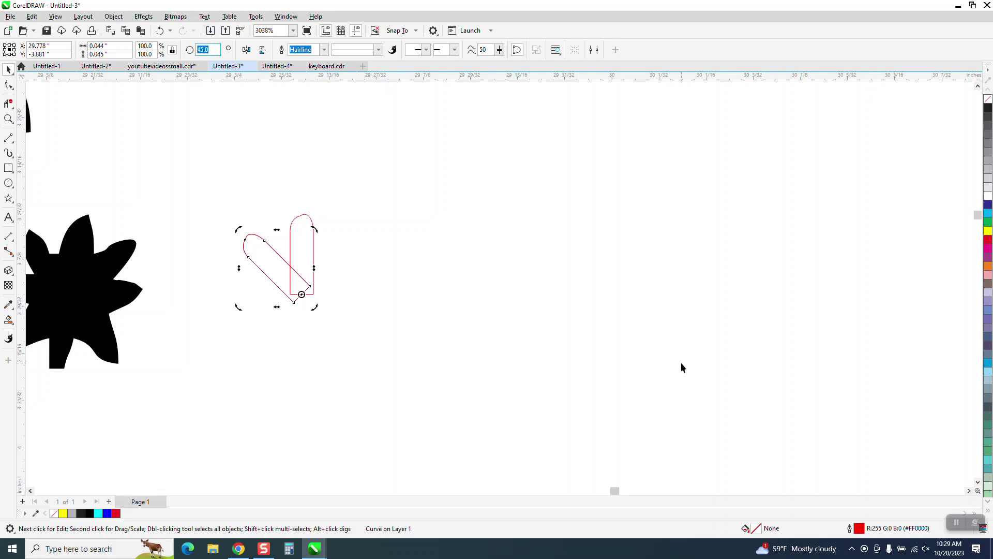
{"action": "type", "text": "+"}
{"action": "type", "text": "90"}
{"action": "key", "text": "Return"}
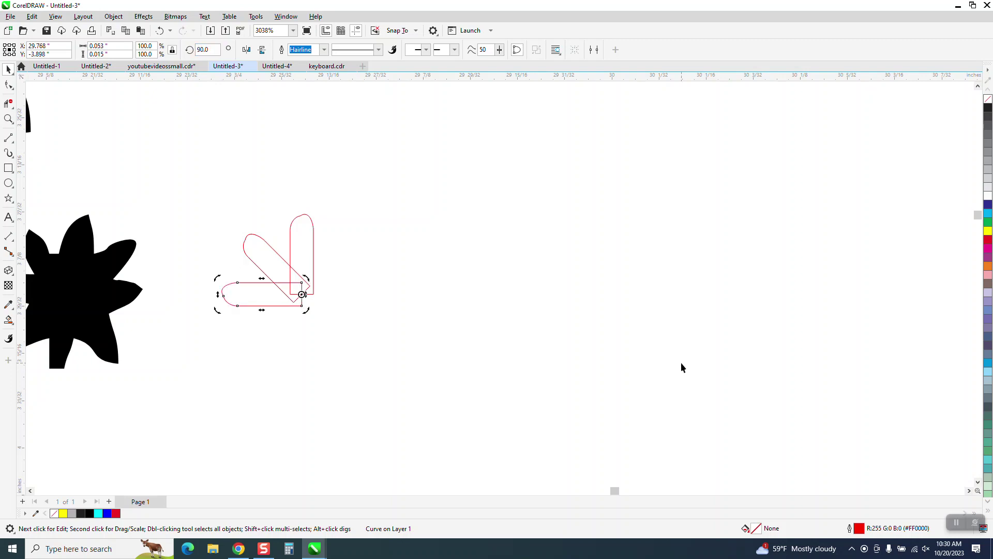
{"action": "key", "text": "ctrl+r"}
{"action": "key", "text": "ctrl+r"}
{"action": "key", "text": "ctrl+r"}
{"action": "key", "text": "ctrl+r"}
{"action": "key", "text": "ctrl+r"}
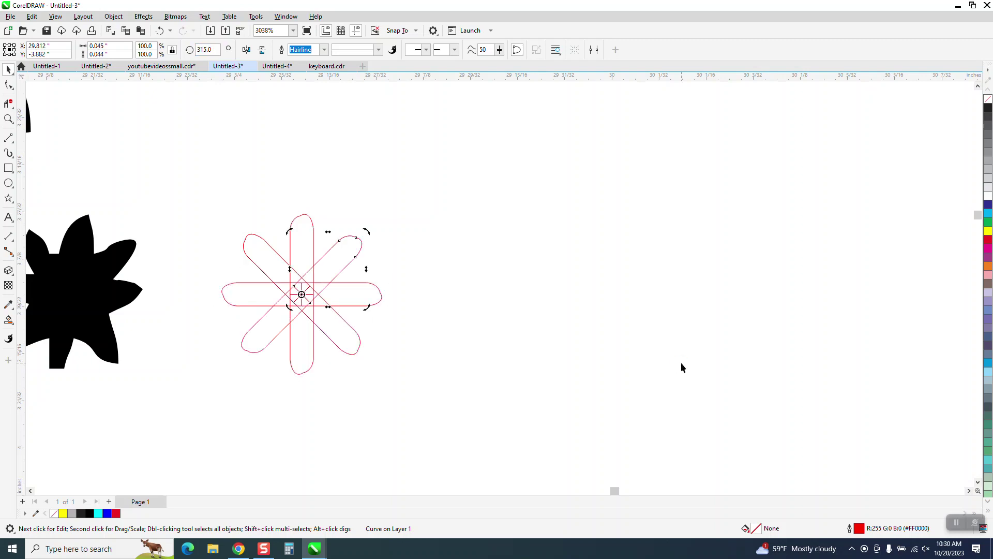
{"action": "scroll", "coordinate": [681, 367], "scroll_direction": "up", "scroll_amount": 1}
{"action": "right_click", "coordinate": [717, 371]}
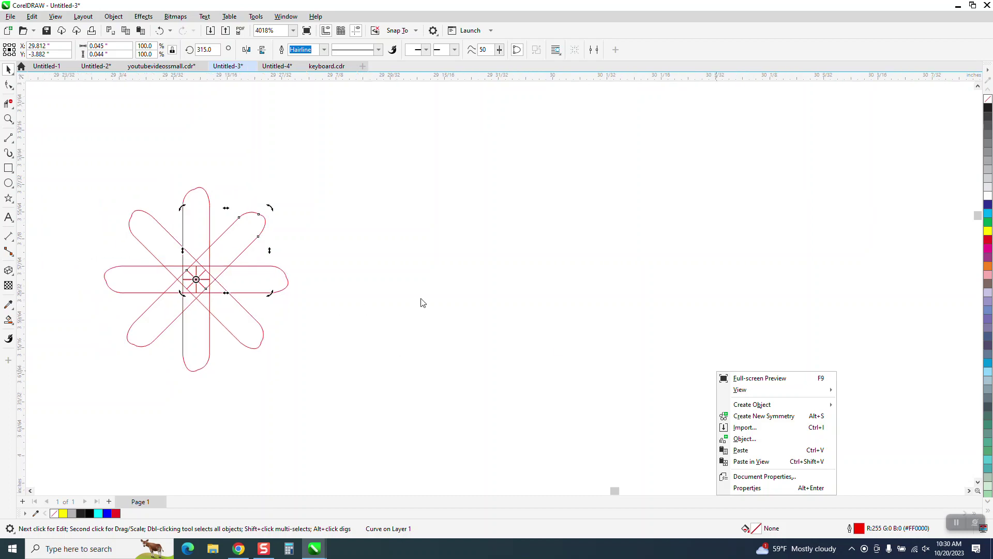
{"action": "left_click", "coordinate": [336, 171]}
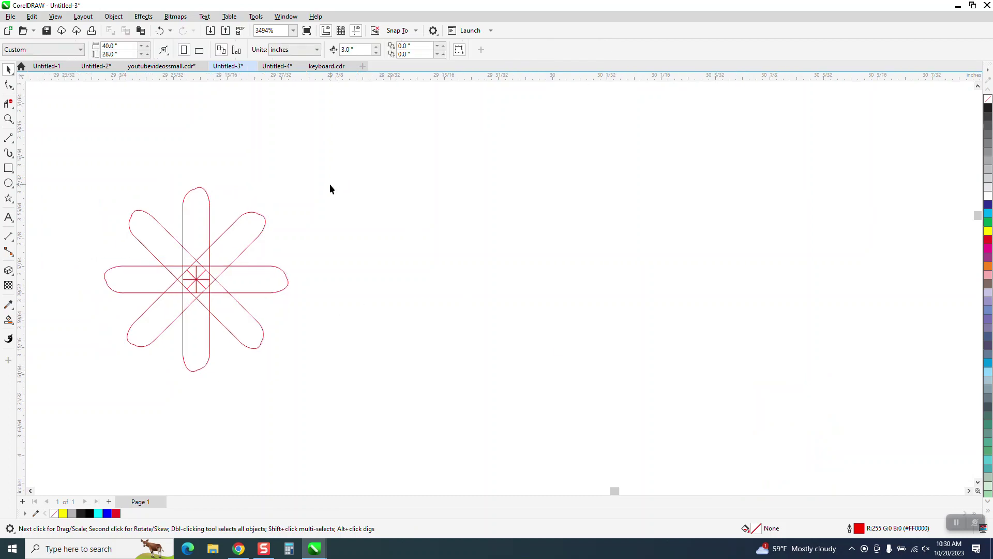
{"action": "scroll", "coordinate": [335, 181], "scroll_direction": "down", "scroll_amount": 1}
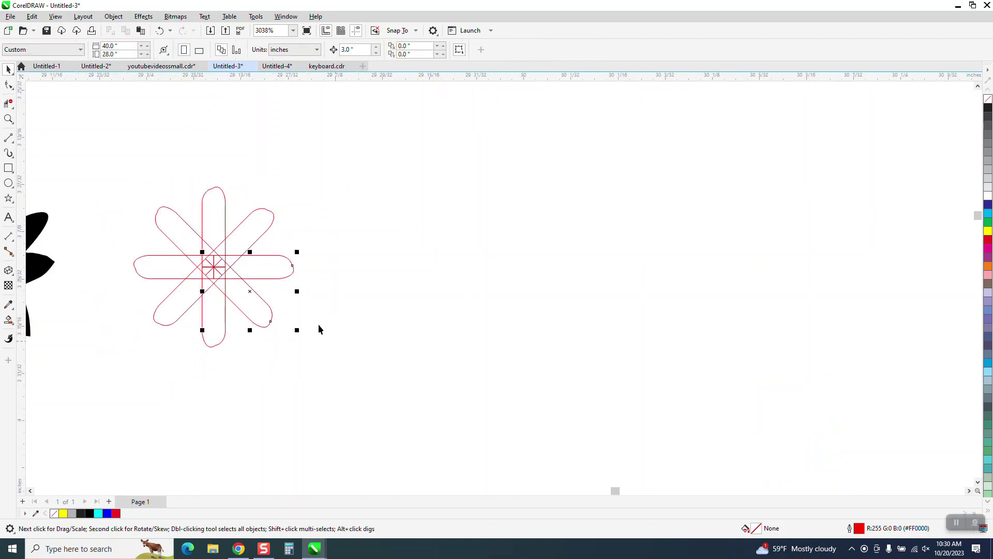
- Weld the petals into one outline and Smart Fill its interior with black
{"action": "left_click_drag", "start_coordinate": [107, 166], "coordinate": [334, 351]}
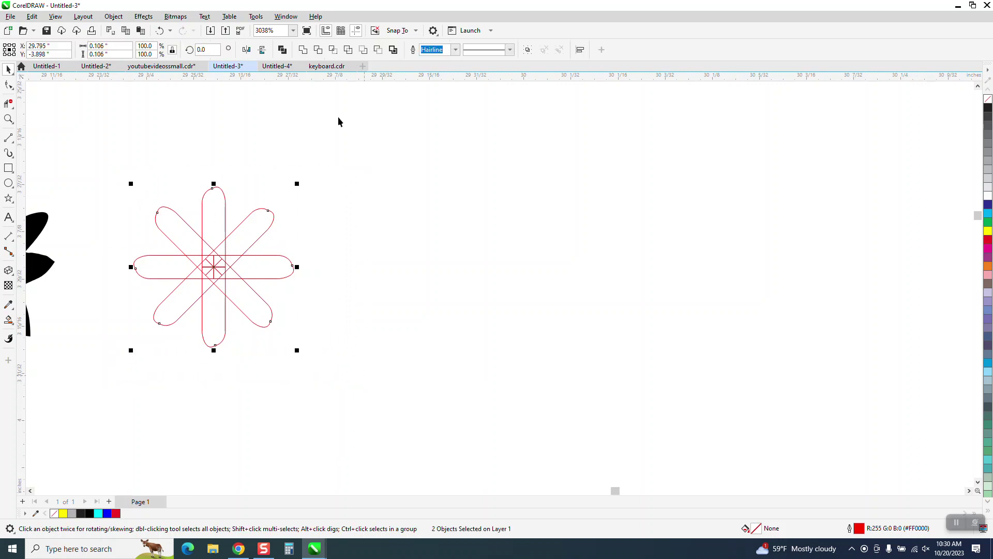
{"action": "left_click", "coordinate": [303, 50]}
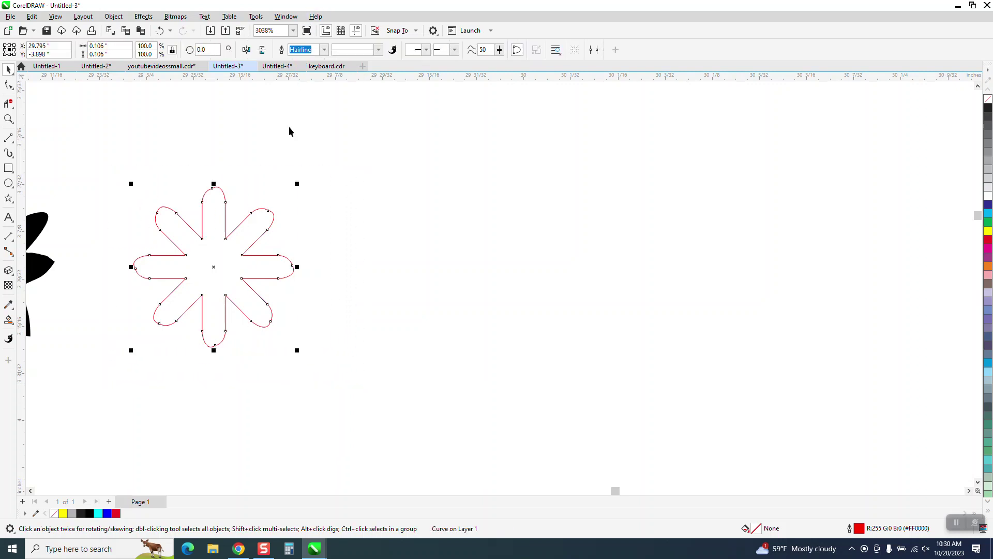
{"action": "left_click", "coordinate": [8, 320]}
{"action": "left_click", "coordinate": [212, 265]}
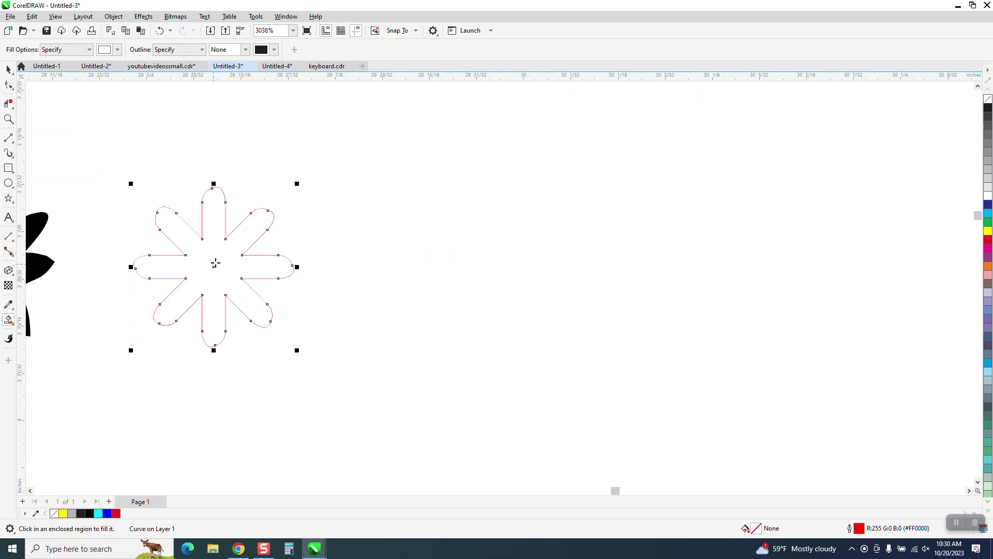
{"action": "left_click", "coordinate": [118, 50]}
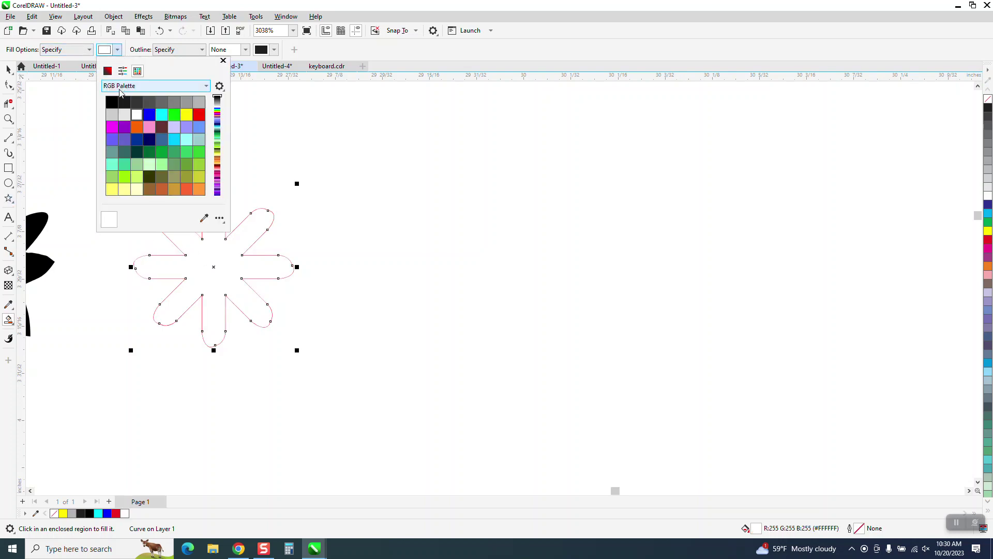
{"action": "left_click", "coordinate": [110, 100]}
{"action": "left_click", "coordinate": [235, 250]}
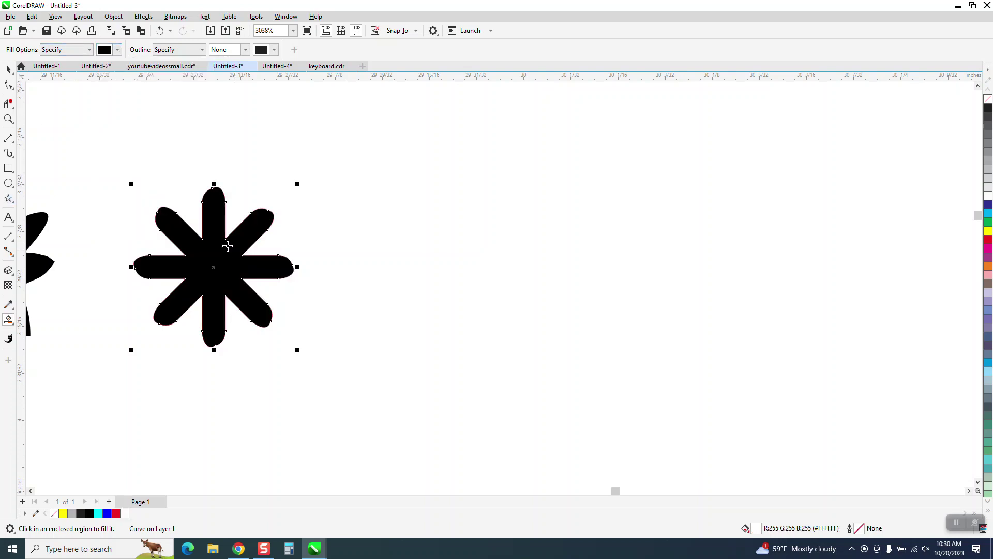
- Move the black fill aside, delete the leftover outline flower, and put the black snowflake back
{"action": "left_click", "coordinate": [8, 69]}
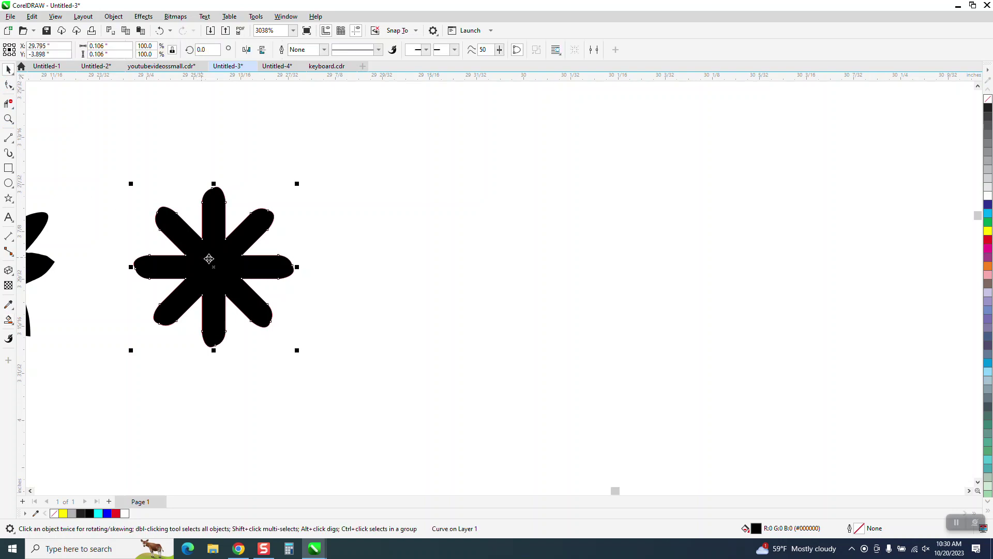
{"action": "left_click_drag", "start_coordinate": [208, 257], "coordinate": [448, 282]}
{"action": "left_click_drag", "start_coordinate": [129, 176], "coordinate": [299, 350]}
{"action": "key", "text": "Delete"}
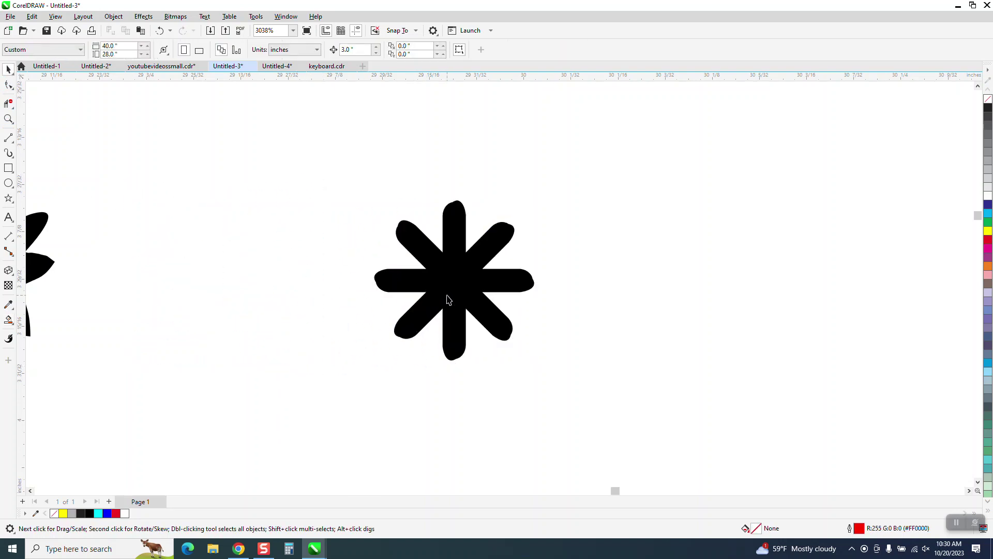
{"action": "left_click_drag", "start_coordinate": [467, 293], "coordinate": [241, 283]}
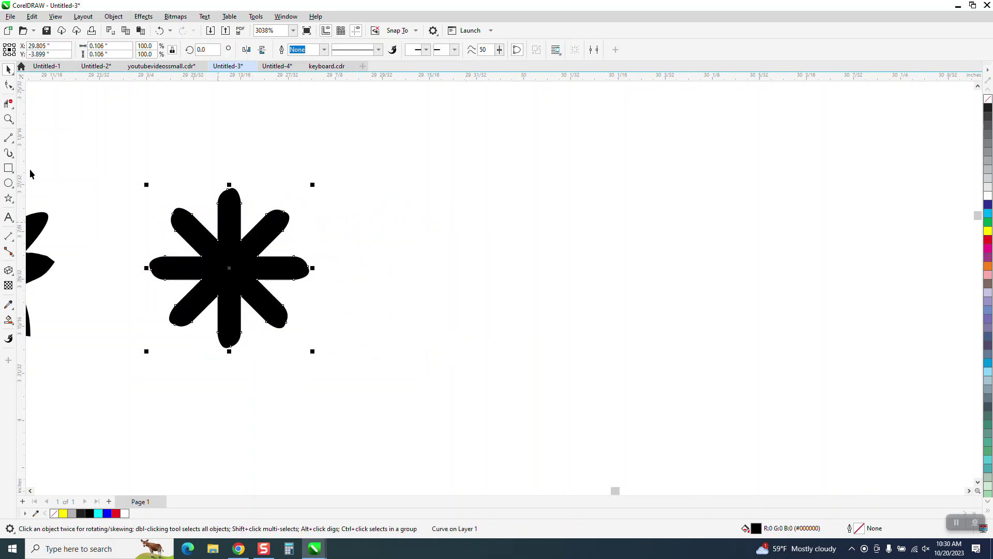
{"action": "left_click", "coordinate": [9, 118]}
{"action": "left_click_drag", "start_coordinate": [129, 151], "coordinate": [388, 337]}
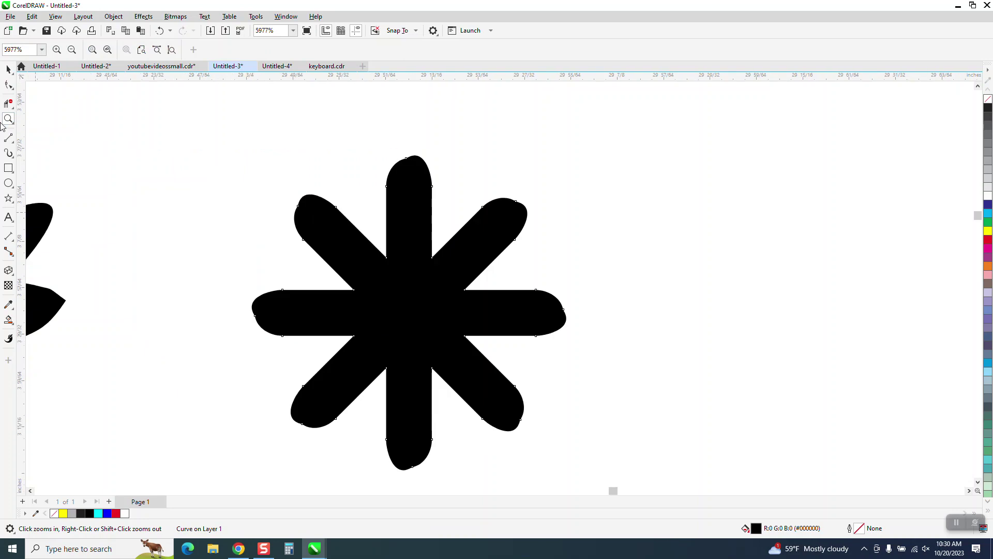
- Drag the tip nodes of the upper-left and lower-left arms outward for an uneven, hand-drawn look
{"action": "left_click", "coordinate": [5, 90]}
{"action": "left_click", "coordinate": [36, 85]}
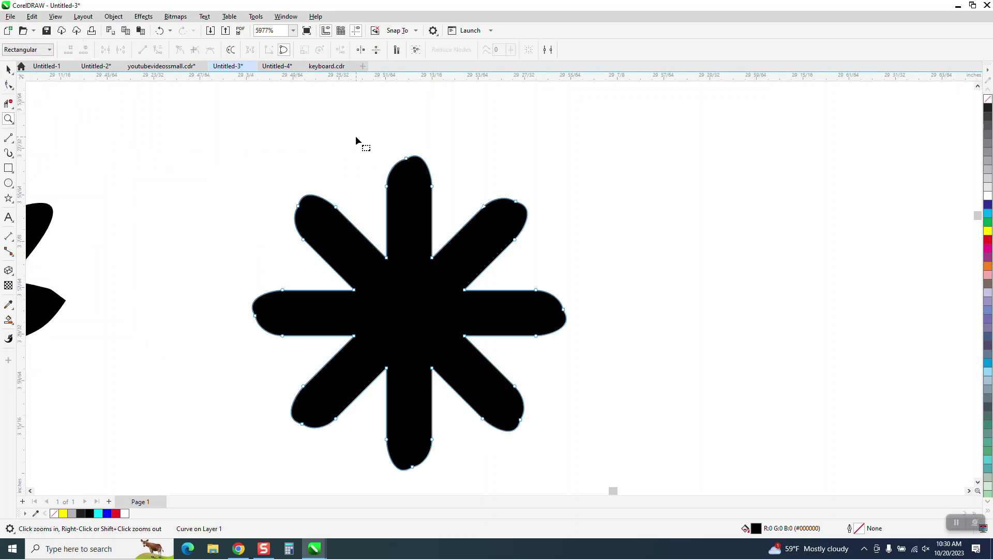
{"action": "left_click_drag", "start_coordinate": [364, 138], "coordinate": [528, 246]}
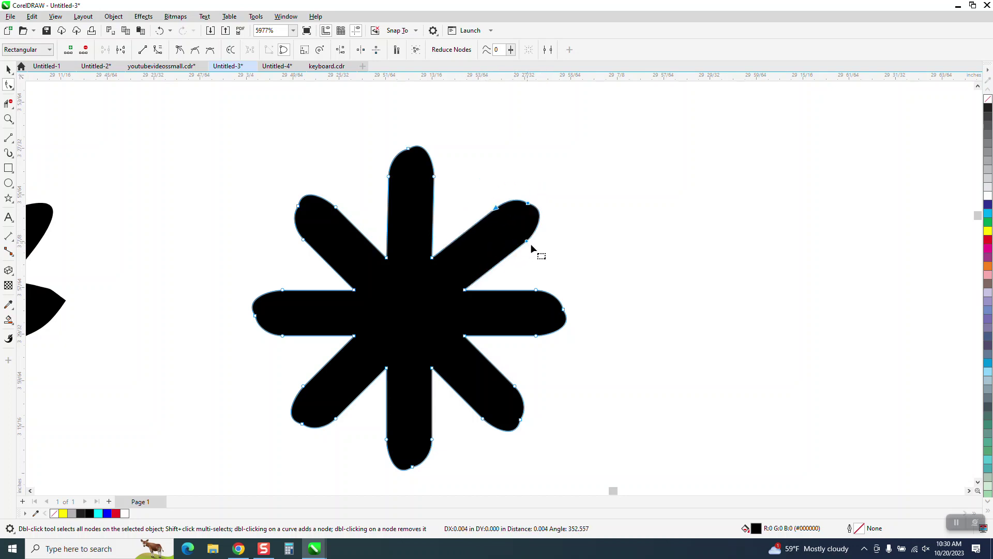
{"action": "left_click_drag", "start_coordinate": [286, 216], "coordinate": [283, 242]}
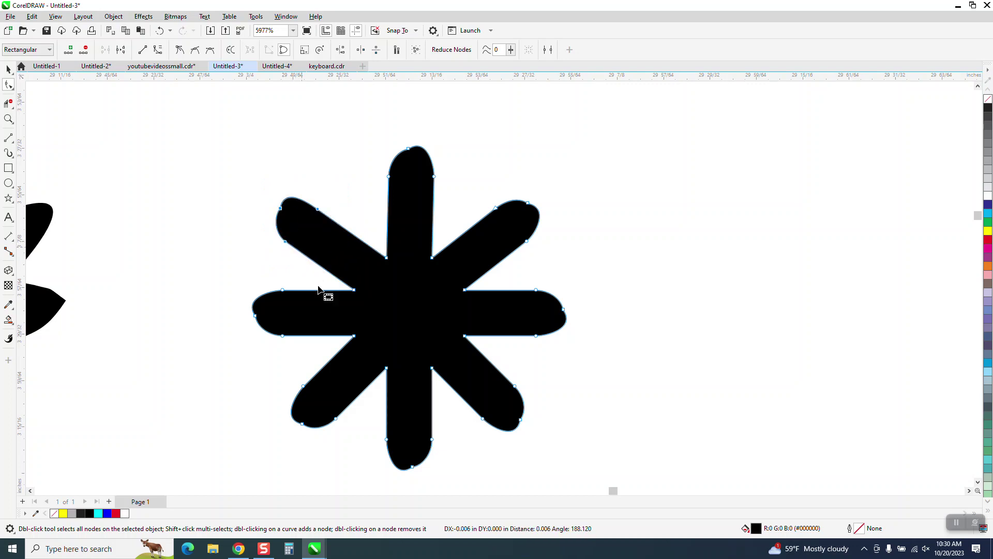
{"action": "left_click_drag", "start_coordinate": [259, 383], "coordinate": [321, 458]}
{"action": "scroll", "coordinate": [250, 357], "scroll_direction": "down", "scroll_amount": 1}
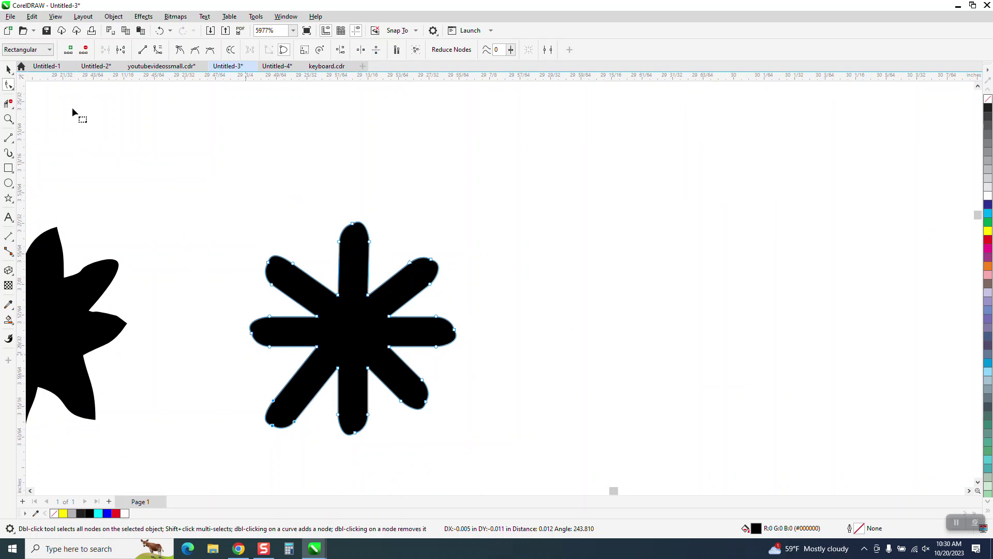
{"action": "left_click", "coordinate": [8, 69]}
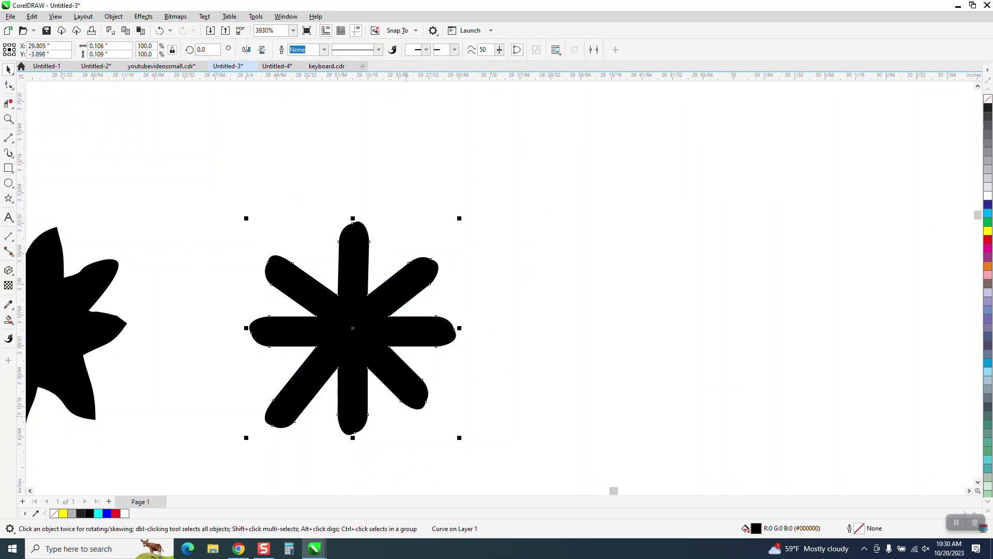
- Place a mirrored copy of the asterisk to its right, then a horizontally and vertically flipped copy of both above
{"action": "left_click_drag", "start_coordinate": [372, 323], "coordinate": [612, 319]}
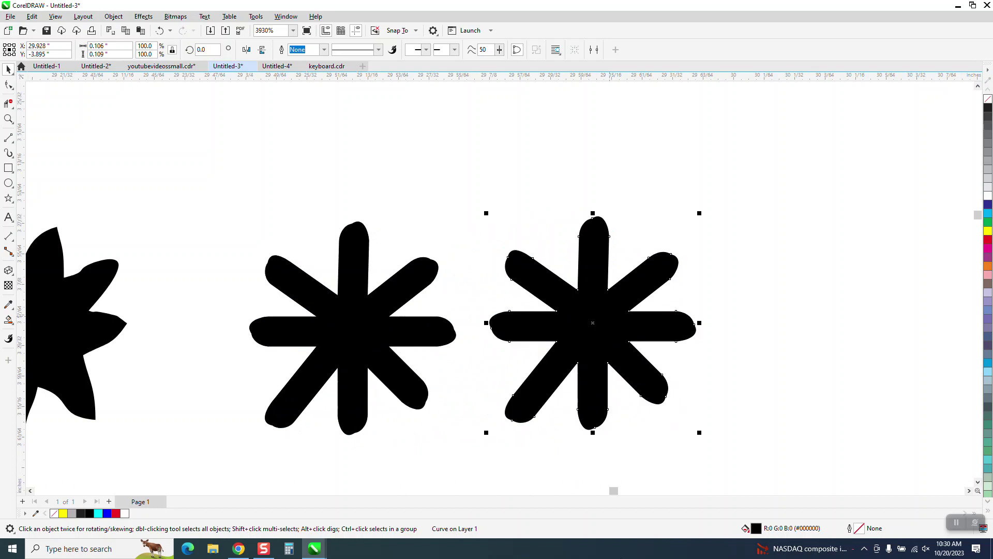
{"action": "left_click", "coordinate": [263, 50]}
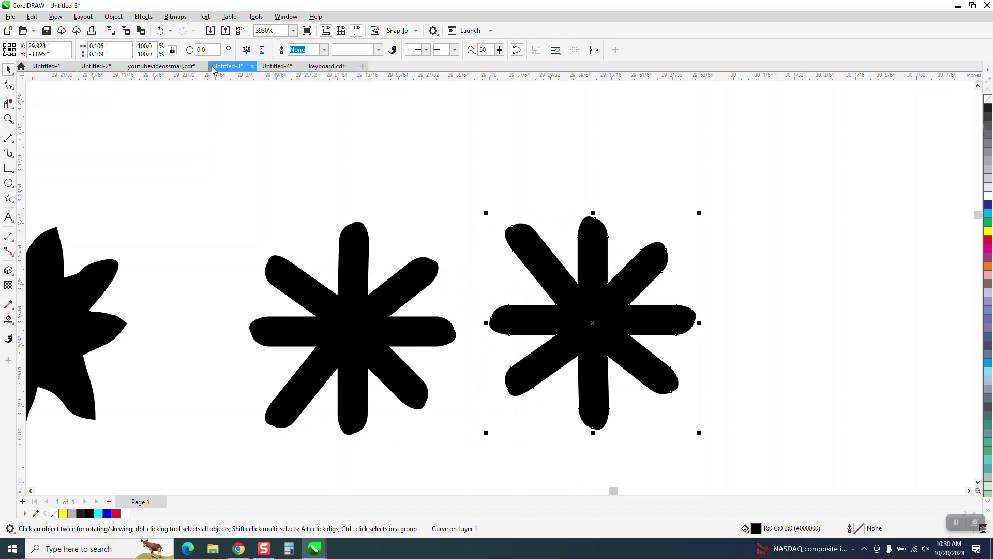
{"action": "left_click_drag", "start_coordinate": [206, 177], "coordinate": [723, 443]}
{"action": "left_click_drag", "start_coordinate": [825, 452], "coordinate": [825, 452]}
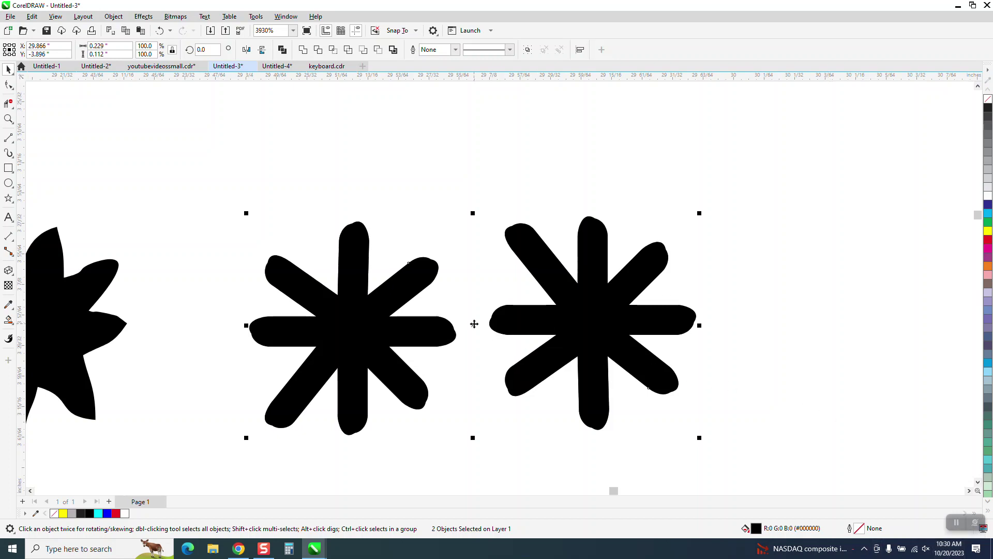
{"action": "left_click_drag", "start_coordinate": [481, 326], "coordinate": [467, 211]}
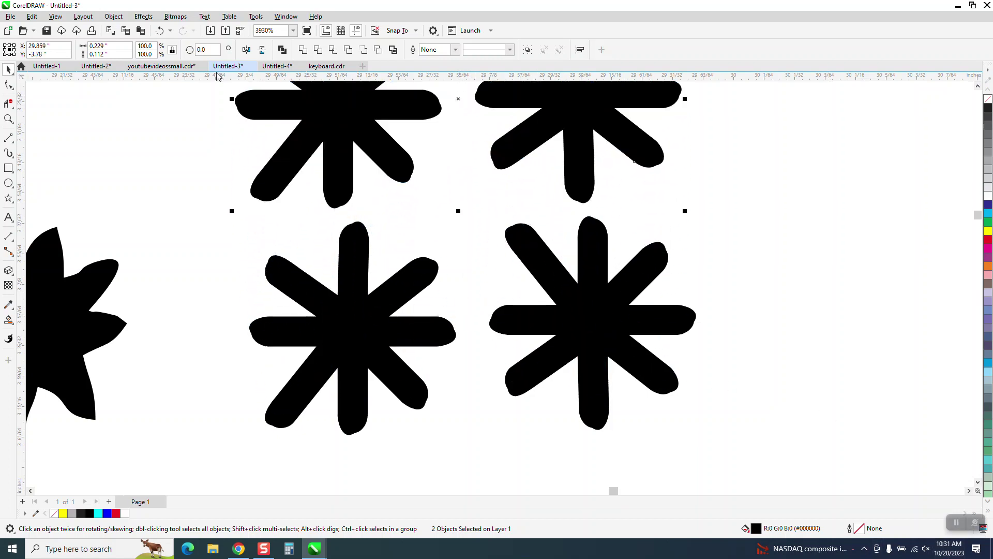
{"action": "left_click", "coordinate": [246, 50]}
{"action": "left_click", "coordinate": [262, 49]}
{"action": "scroll", "coordinate": [543, 251], "scroll_direction": "down", "scroll_amount": 2}
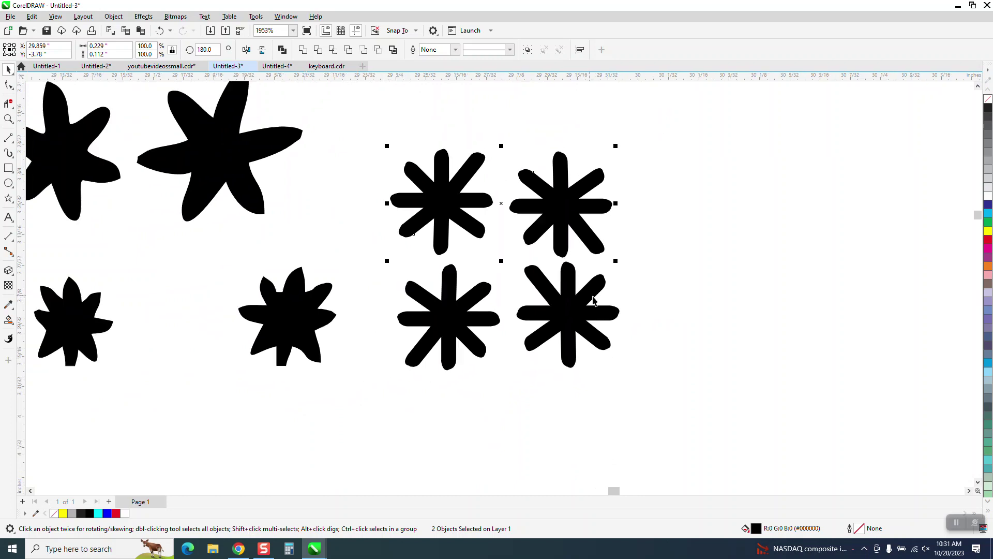
{"action": "scroll", "coordinate": [617, 335], "scroll_direction": "down", "scroll_amount": 1}
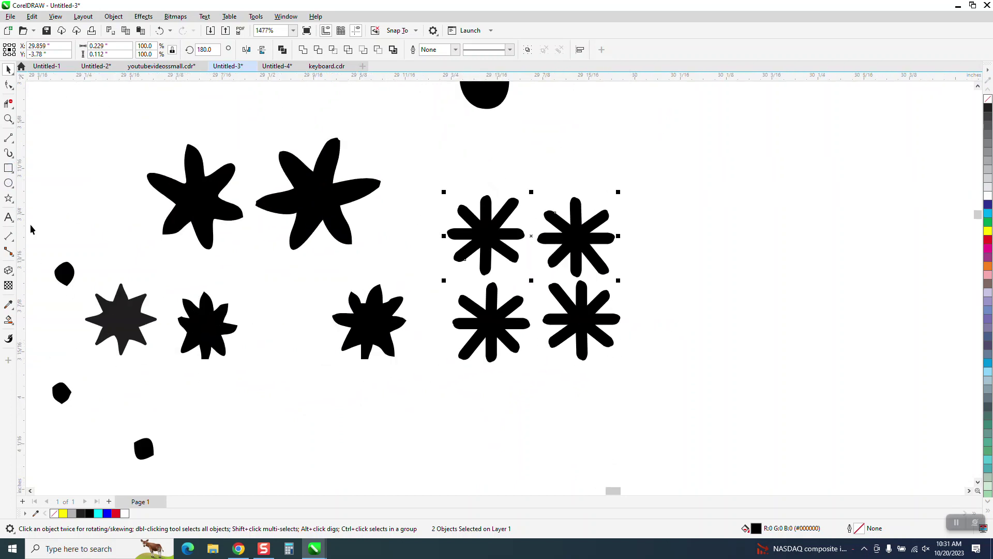
- Draw a star below the snowflakes and raise its points to 8
{"action": "left_click", "coordinate": [8, 198]}
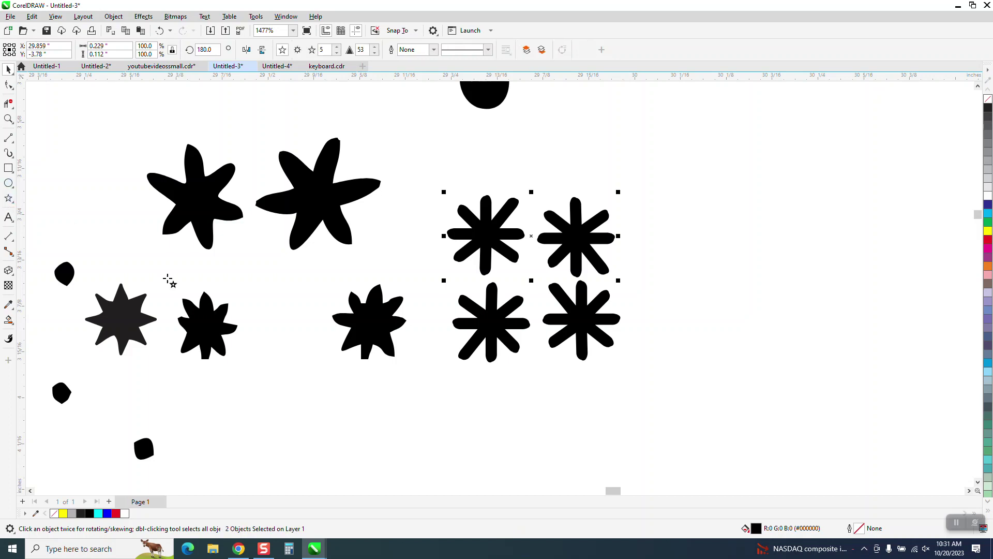
{"action": "left_click_drag", "start_coordinate": [308, 340], "coordinate": [212, 433]}
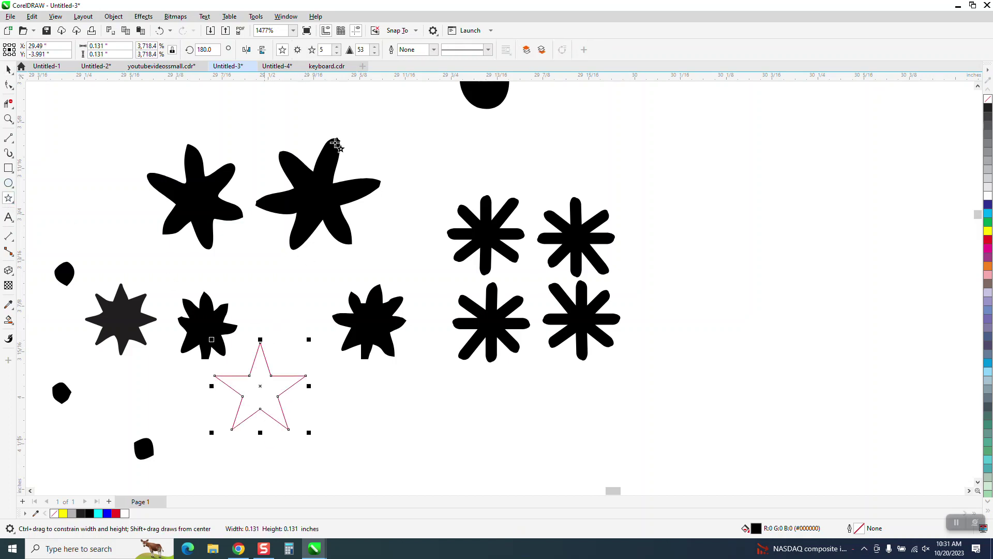
{"action": "left_click", "coordinate": [337, 47]}
{"action": "left_click", "coordinate": [337, 47]}
{"action": "left_click", "coordinate": [337, 47]}
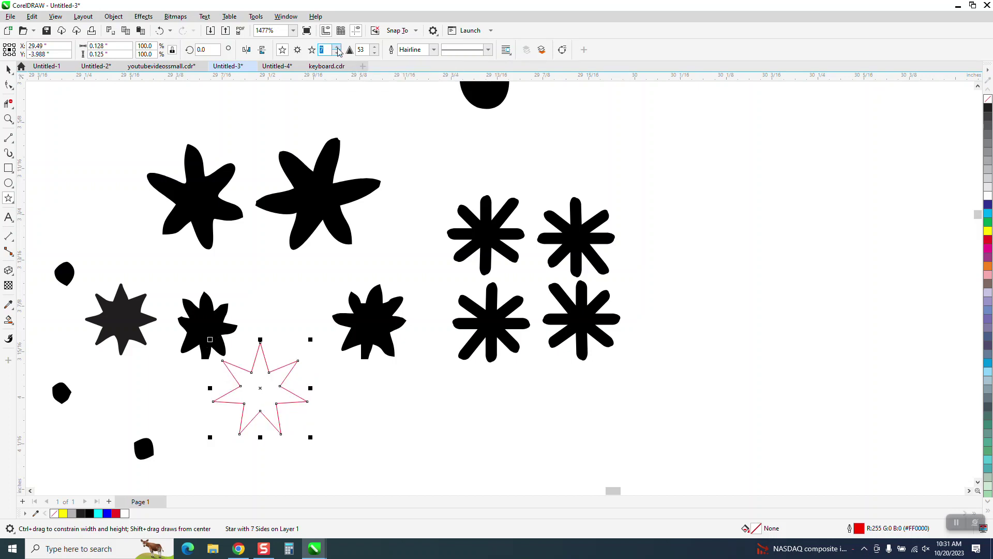
- Move the eight-point star down and right and convert it to curves
{"action": "left_click", "coordinate": [5, 119]}
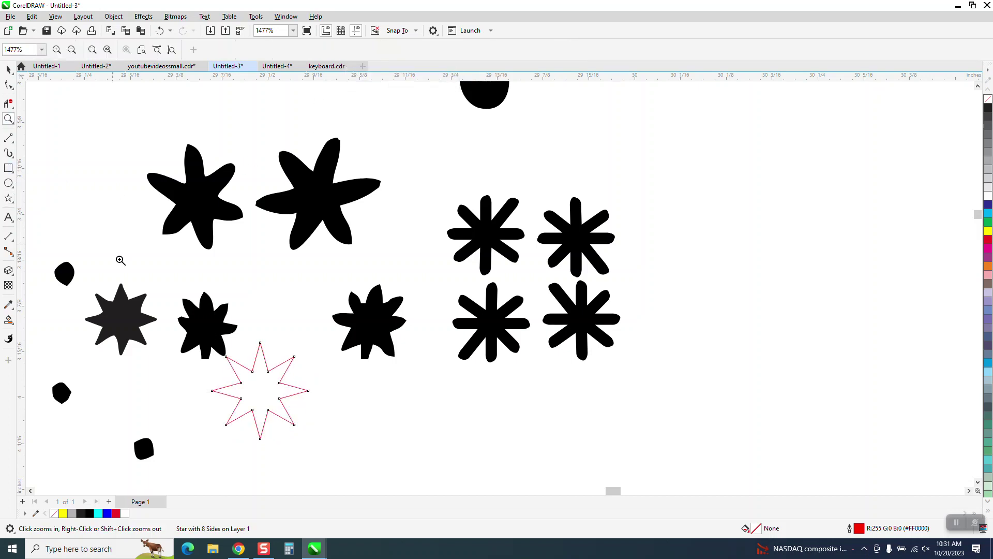
{"action": "left_click", "coordinate": [218, 331]}
{"action": "left_click", "coordinate": [11, 90]}
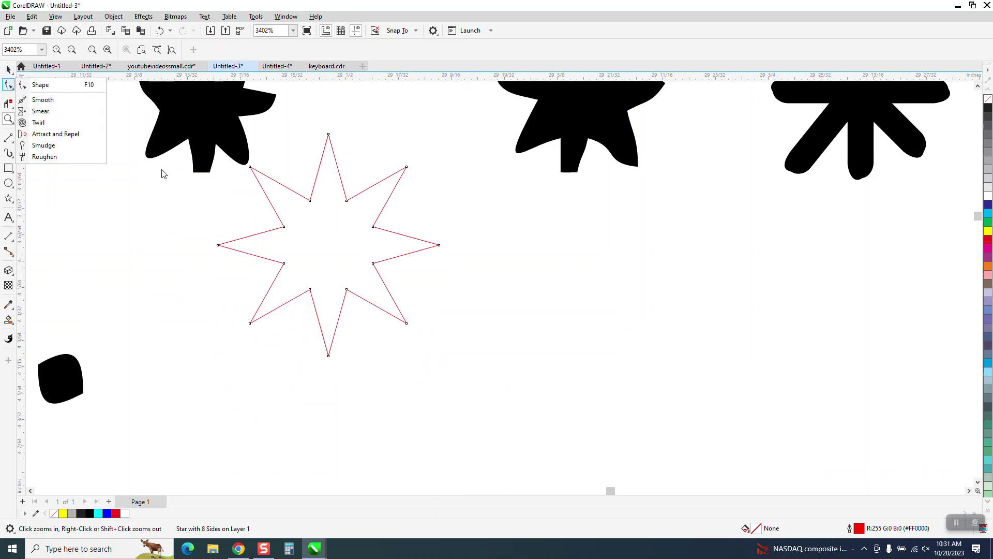
{"action": "left_click", "coordinate": [8, 70]}
{"action": "key", "text": "space"}
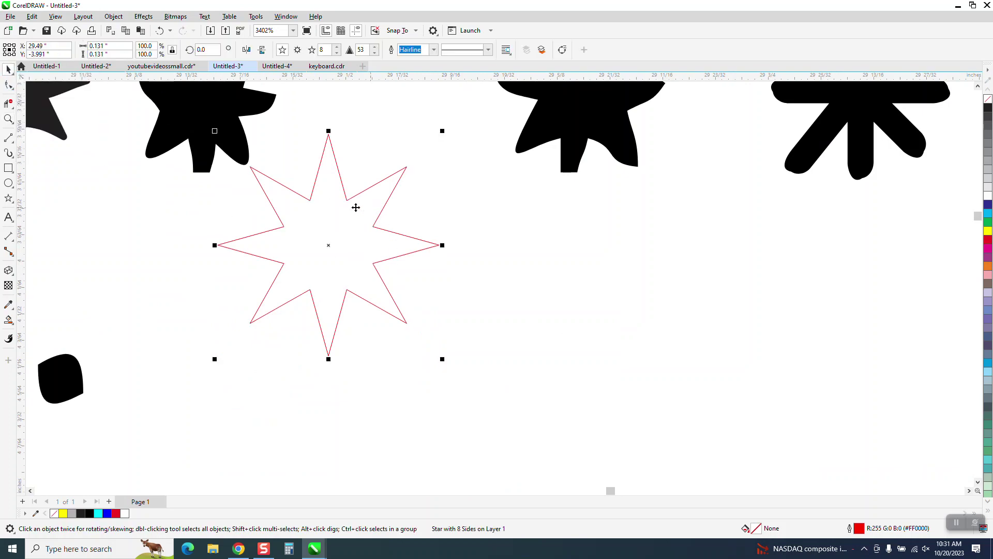
{"action": "left_click_drag", "start_coordinate": [324, 256], "coordinate": [411, 307]}
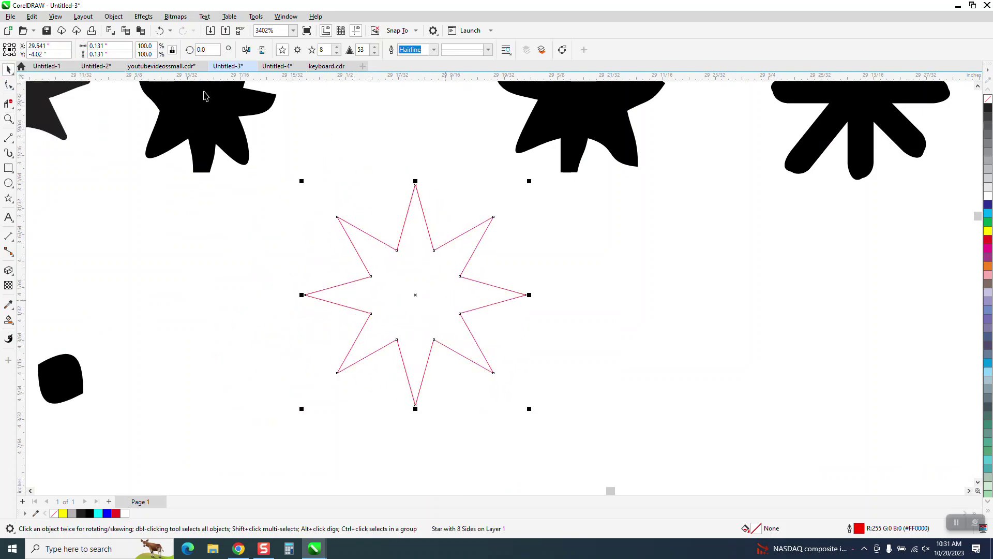
{"action": "left_click", "coordinate": [115, 17]}
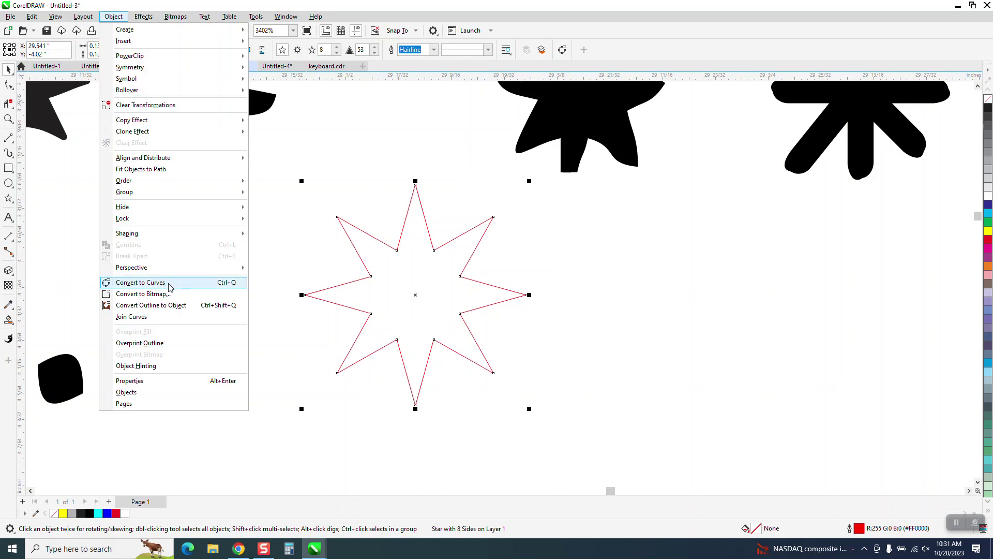
{"action": "left_click", "coordinate": [168, 283]}
- Select all of the eight-point star's nodes with the Shape tool
{"action": "left_click", "coordinate": [8, 85]}
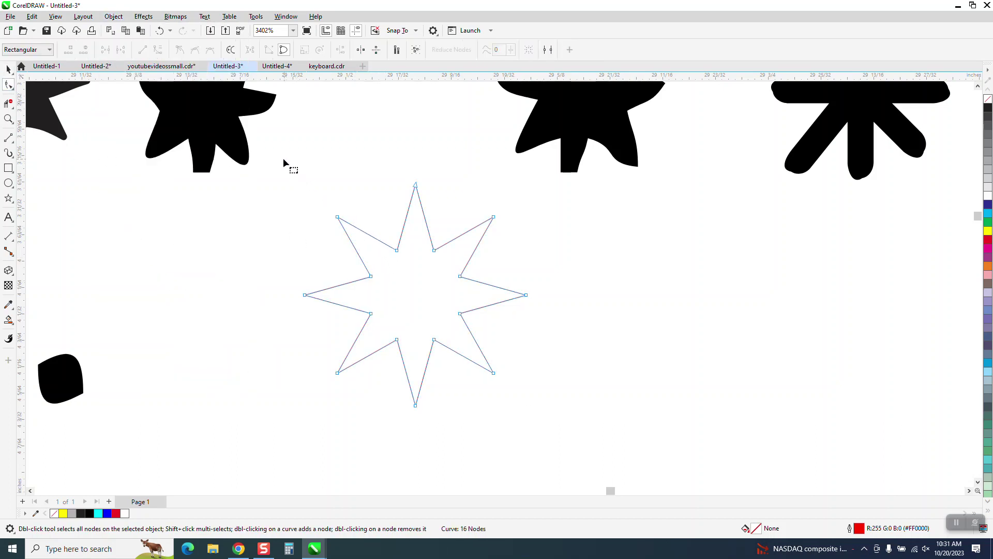
{"action": "left_click_drag", "start_coordinate": [283, 158], "coordinate": [572, 437]}
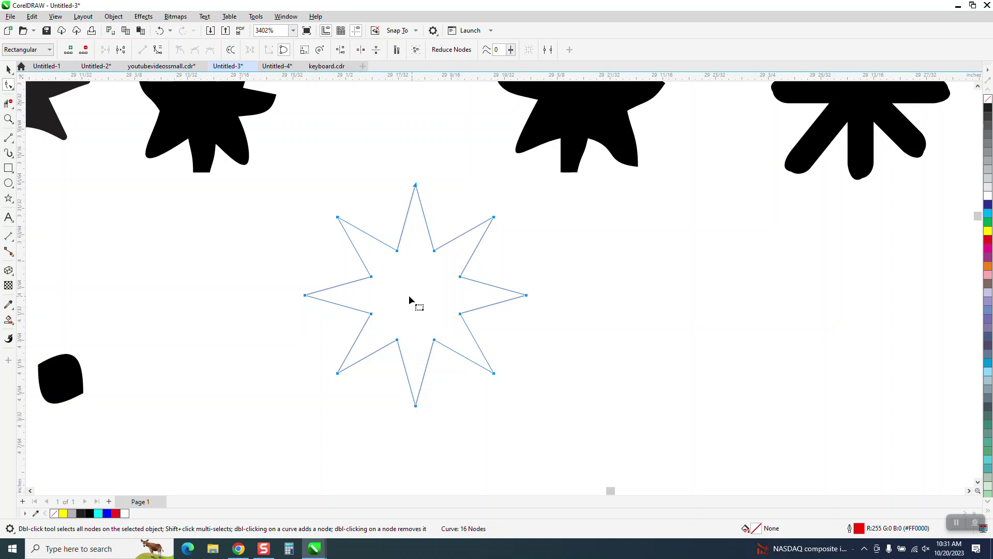
{"action": "left_click_drag", "start_coordinate": [380, 231], "coordinate": [346, 309]}
{"action": "mouse_move", "coordinate": [374, 342]}
{"action": "left_mouse_down"}
{"action": "mouse_move", "coordinate": [417, 352]}
{"action": "mouse_move", "coordinate": [470, 337]}
{"action": "mouse_move", "coordinate": [481, 293]}
{"action": "mouse_move", "coordinate": [470, 251]}
{"action": "left_mouse_up"}
- Open the Corners docker from the Window > Dockers menu
{"action": "left_click", "coordinate": [286, 16]}
{"action": "mouse_move", "coordinate": [315, 154]}
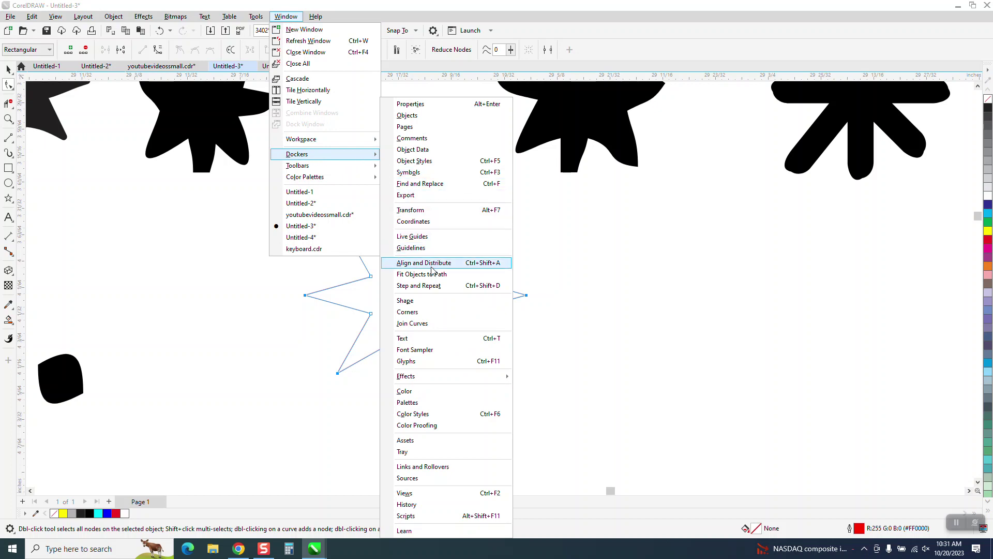
{"action": "left_click", "coordinate": [418, 312]}
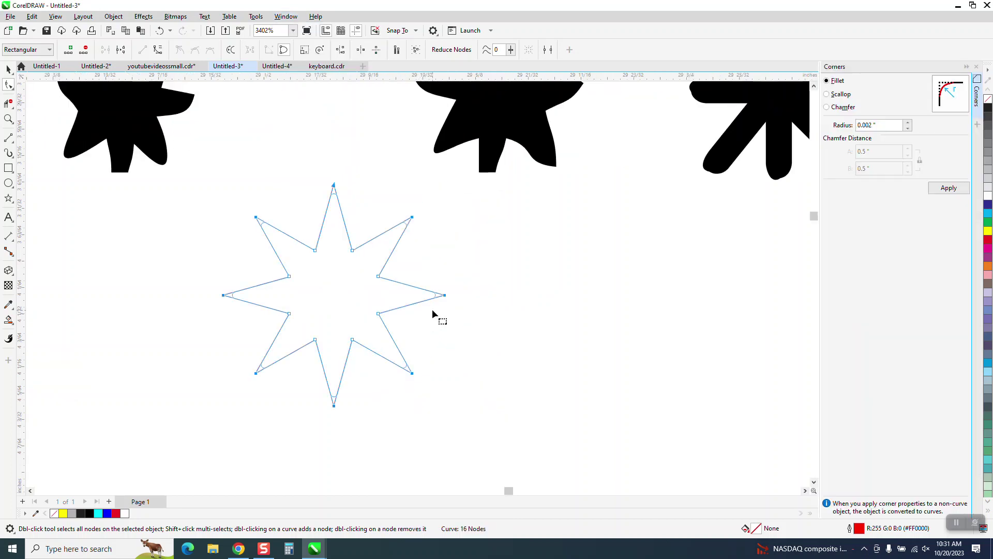
- Fillet the star's points and pull its right point down and outward
{"action": "left_click", "coordinate": [955, 190]}
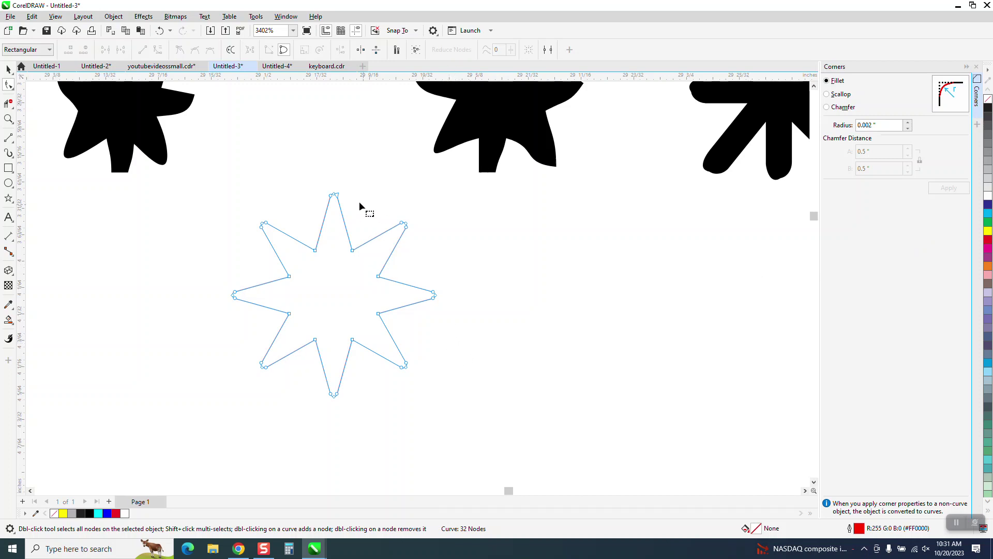
{"action": "left_click_drag", "start_coordinate": [312, 172], "coordinate": [324, 191]}
{"action": "left_click_drag", "start_coordinate": [425, 271], "coordinate": [442, 314]}
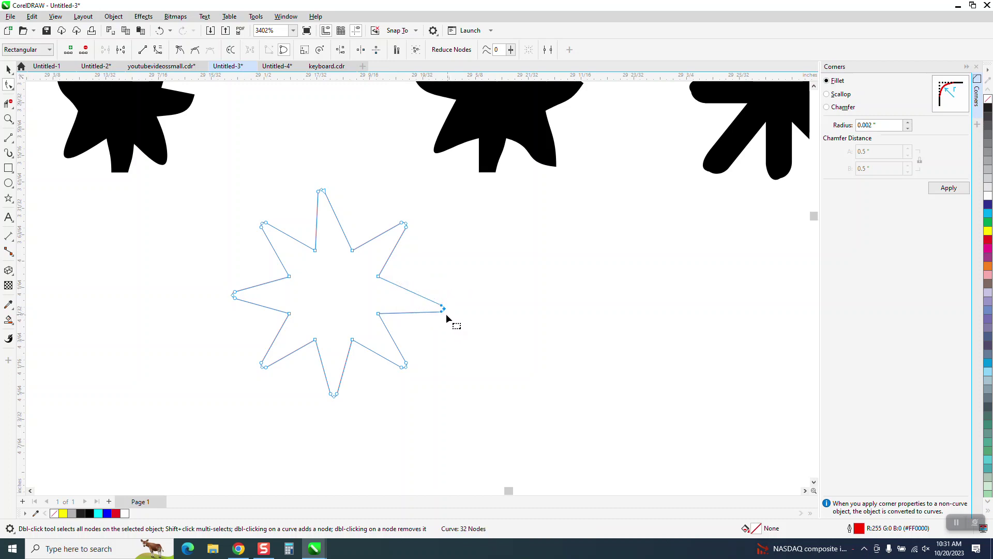
- Smart Fill the star solid black and move the filled copy right of the outlined star
{"action": "left_click", "coordinate": [8, 320]}
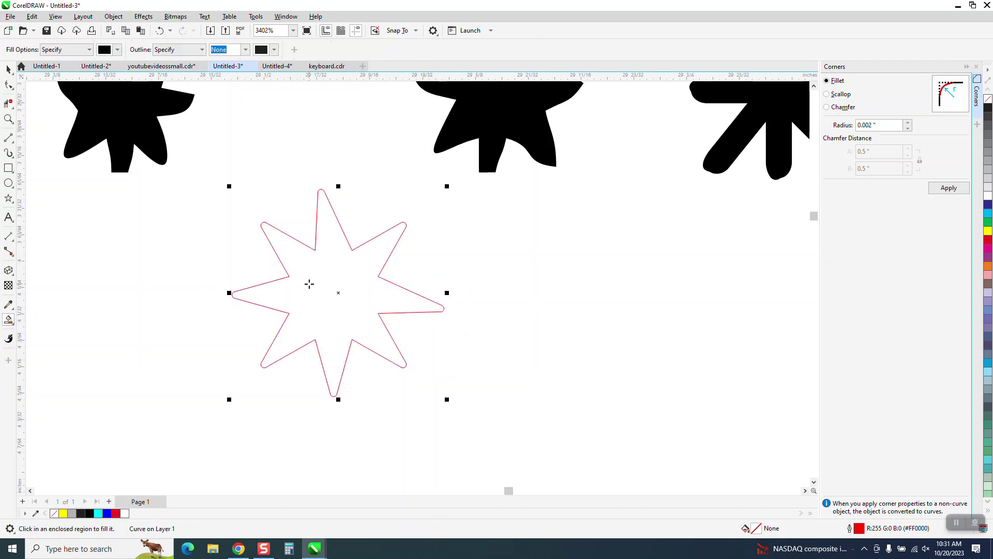
{"action": "left_click", "coordinate": [321, 283]}
{"action": "left_click", "coordinate": [8, 68]}
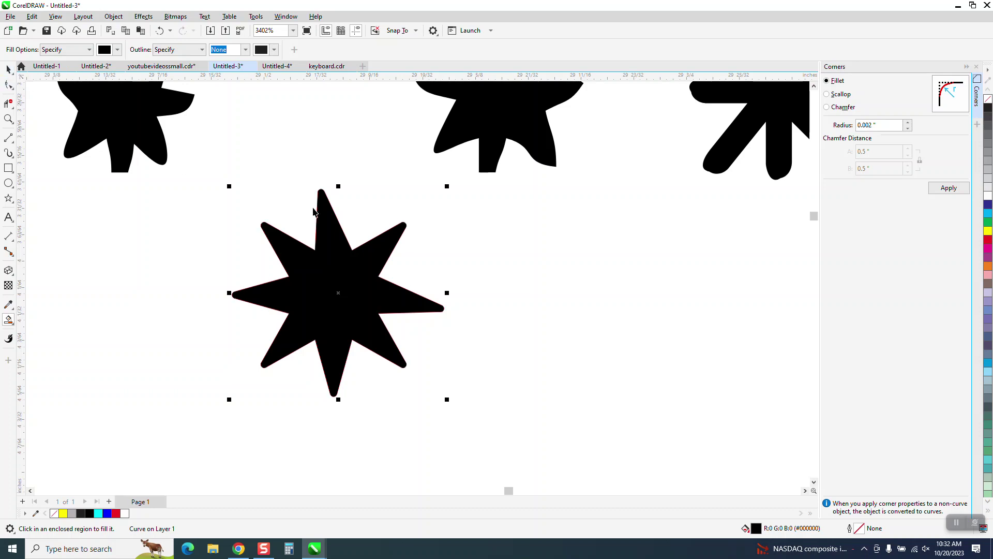
{"action": "left_click_drag", "start_coordinate": [368, 278], "coordinate": [576, 287]}
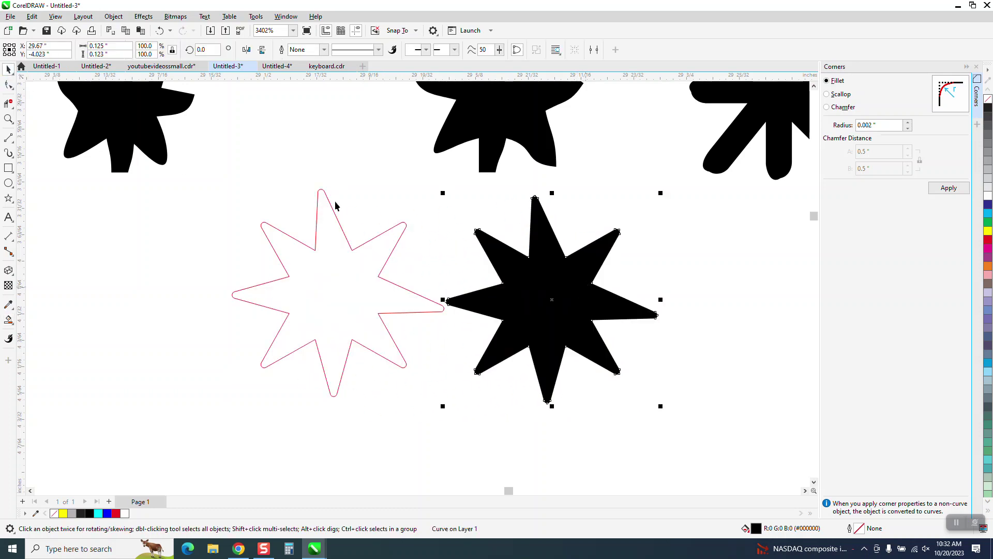
- Select the red-outlined star's inner corner nodes with the Shape tool
{"action": "left_click", "coordinate": [356, 247]}
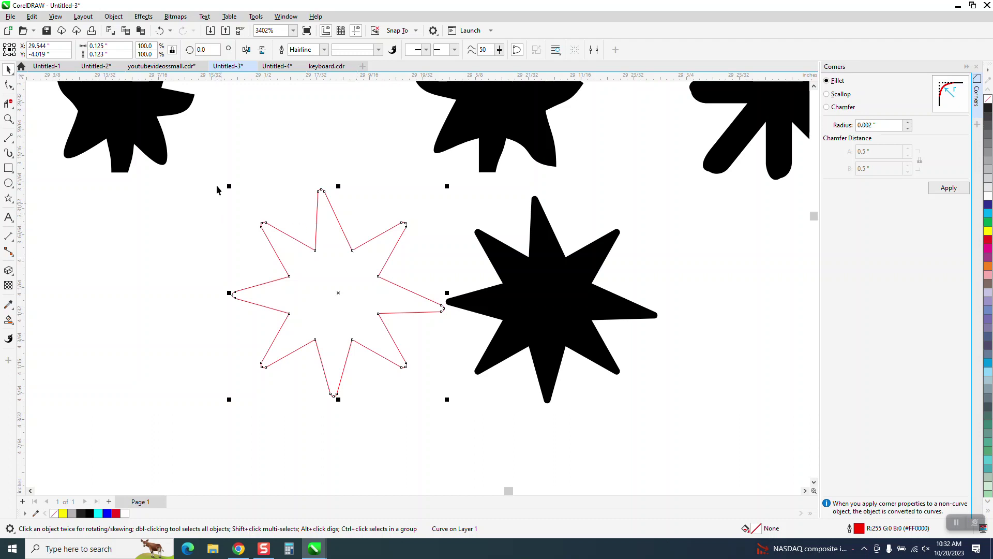
{"action": "left_click", "coordinate": [9, 84]}
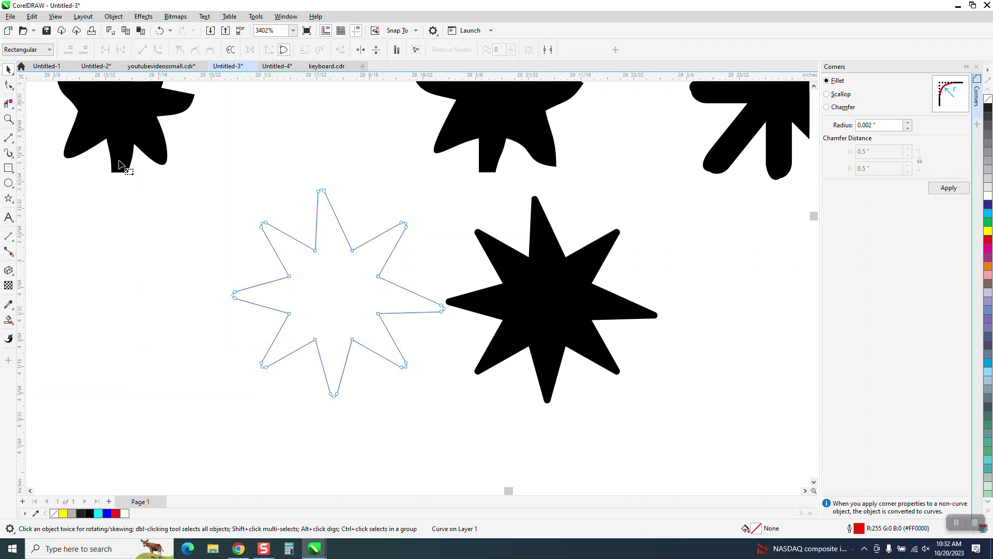
{"action": "left_click_drag", "start_coordinate": [218, 174], "coordinate": [460, 419]}
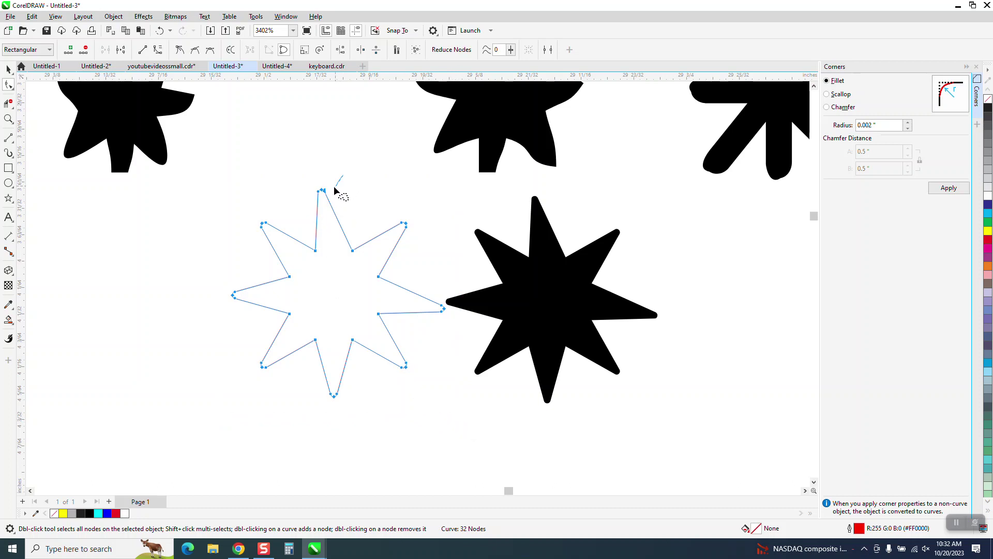
{"action": "mouse_move", "coordinate": [335, 189]}
{"action": "left_mouse_down"}
{"action": "mouse_move", "coordinate": [326, 200]}
{"action": "mouse_move", "coordinate": [313, 186]}
{"action": "mouse_move", "coordinate": [354, 176]}
{"action": "left_mouse_up"}
{"action": "left_click_drag", "start_coordinate": [433, 333], "coordinate": [430, 364]}
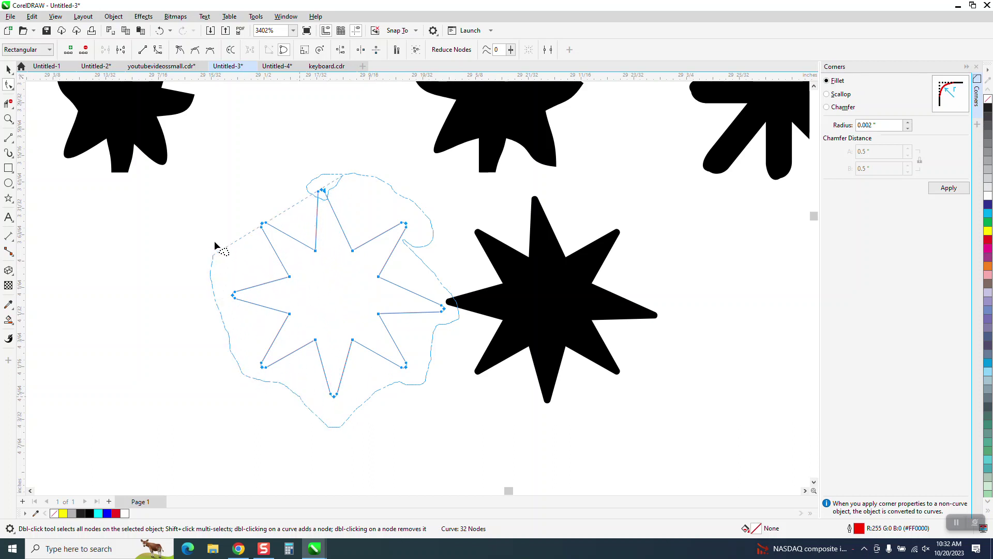
{"action": "left_click_drag", "start_coordinate": [241, 201], "coordinate": [256, 187]}
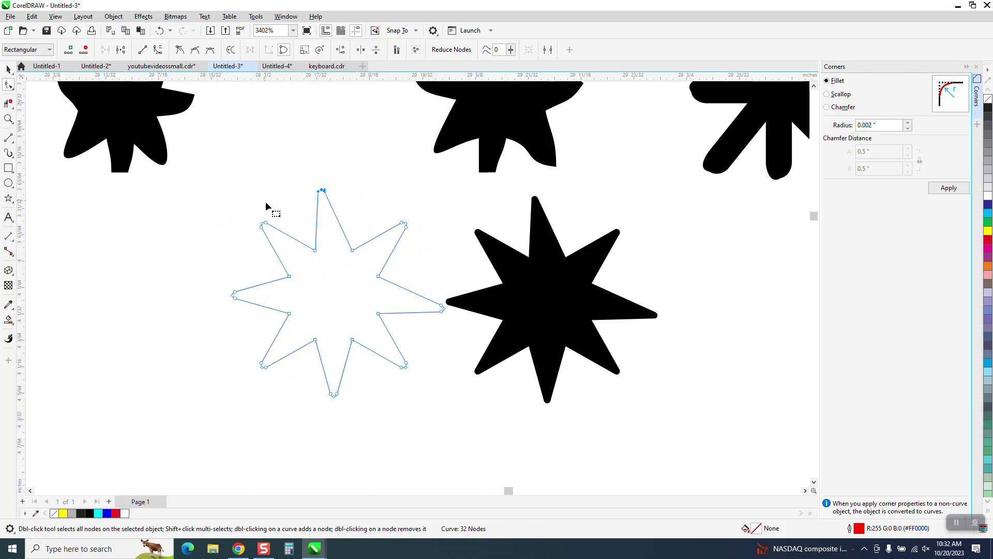
{"action": "left_click", "coordinate": [338, 183]}
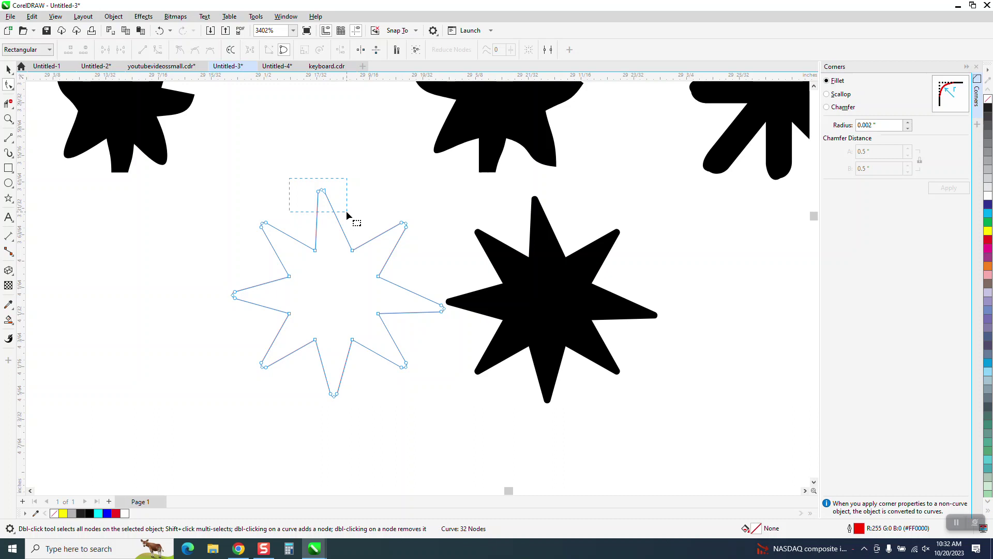
{"action": "left_click_drag", "start_coordinate": [347, 212], "coordinate": [350, 213]}
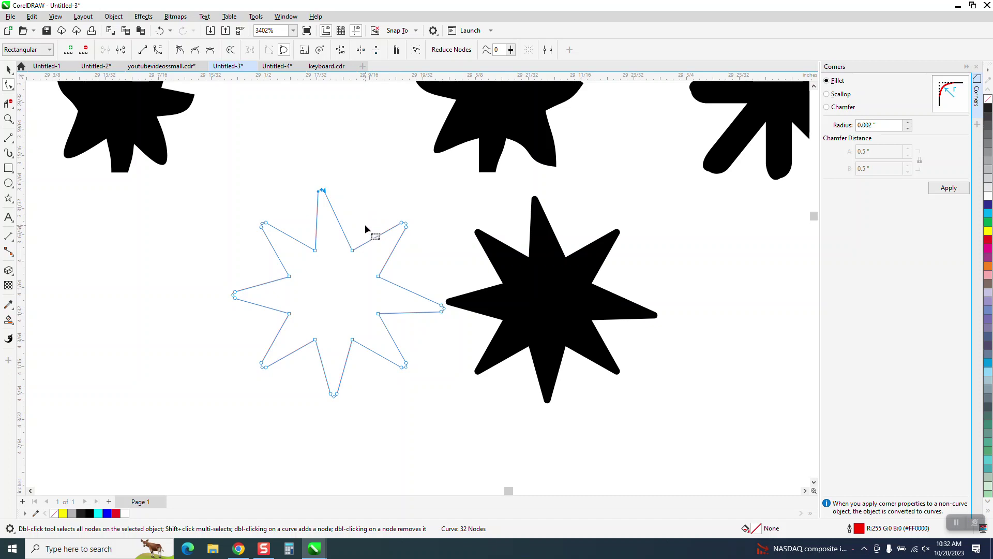
{"action": "mouse_move", "coordinate": [365, 226]}
{"action": "left_mouse_down"}
{"action": "mouse_move", "coordinate": [389, 273]}
{"action": "mouse_move", "coordinate": [389, 298]}
{"action": "mouse_move", "coordinate": [374, 338]}
{"action": "mouse_move", "coordinate": [351, 352]}
{"action": "mouse_move", "coordinate": [310, 351]}
{"action": "mouse_move", "coordinate": [284, 328]}
{"action": "mouse_move", "coordinate": [262, 300]}
{"action": "mouse_move", "coordinate": [284, 262]}
{"action": "left_mouse_up"}
- Fillet the selected inner corners and Smart Fill the rounded star solid black
{"action": "left_click", "coordinate": [949, 188]}
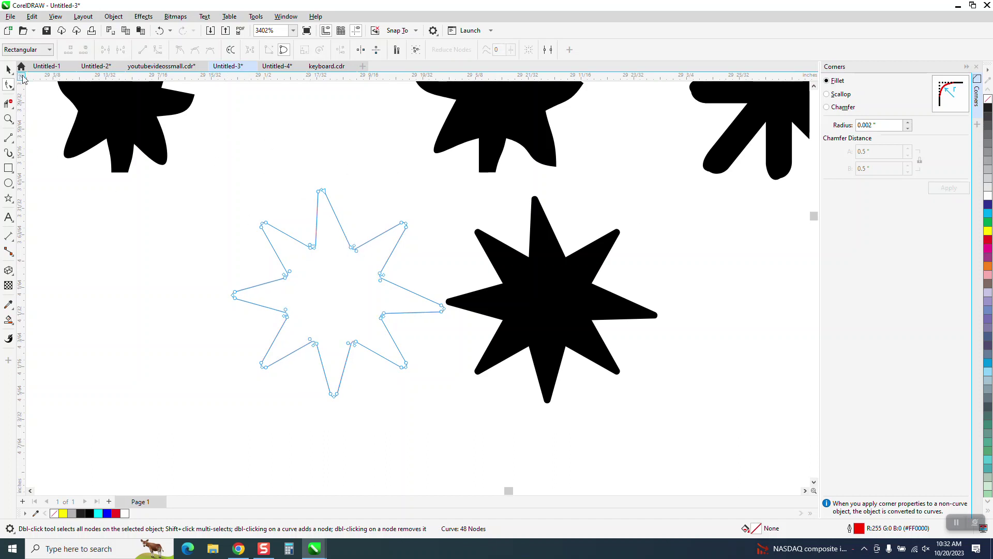
{"action": "key", "text": "space"}
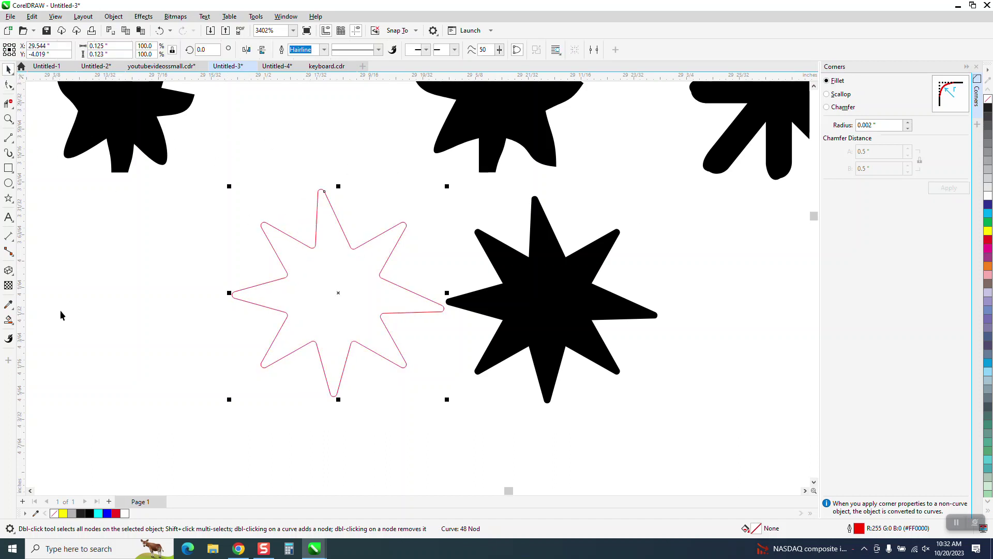
{"action": "left_click", "coordinate": [8, 319]}
{"action": "left_click", "coordinate": [363, 288]}
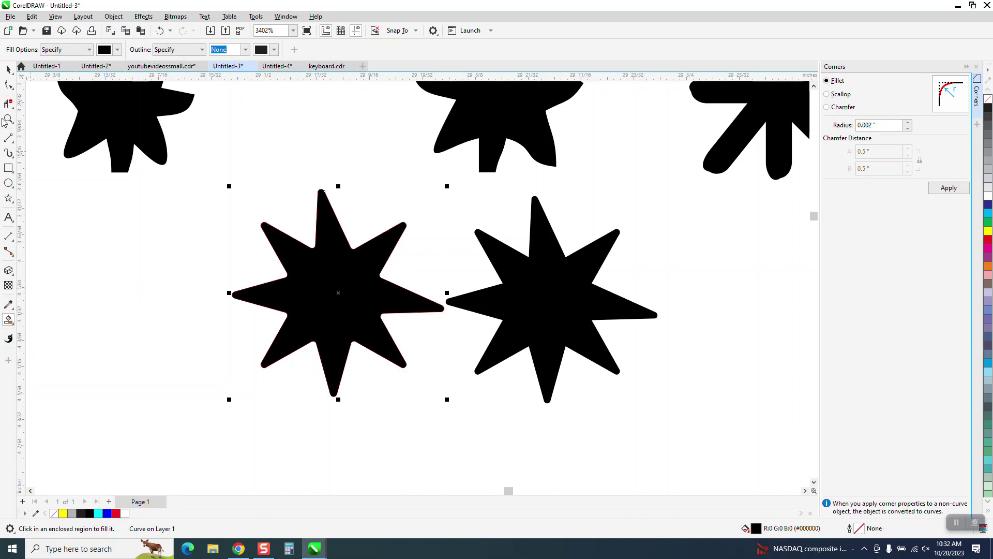
{"action": "left_click", "coordinate": [8, 69]}
{"action": "scroll", "coordinate": [362, 264], "scroll_direction": "down", "scroll_amount": 2}
- Scale the black star to about 67.9% and place it beside the lobed star
{"action": "left_click_drag", "start_coordinate": [375, 277], "coordinate": [261, 264]}
{"action": "left_click", "coordinate": [261, 265]}
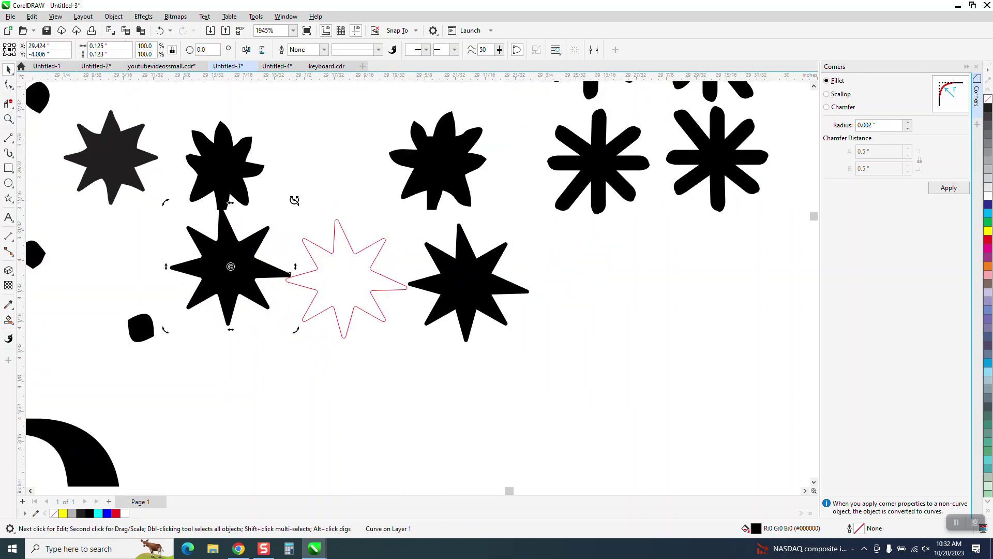
{"action": "left_click", "coordinate": [252, 242]}
{"action": "left_click_drag", "start_coordinate": [295, 206], "coordinate": [253, 244]}
{"action": "left_click_drag", "start_coordinate": [225, 282], "coordinate": [314, 171]}
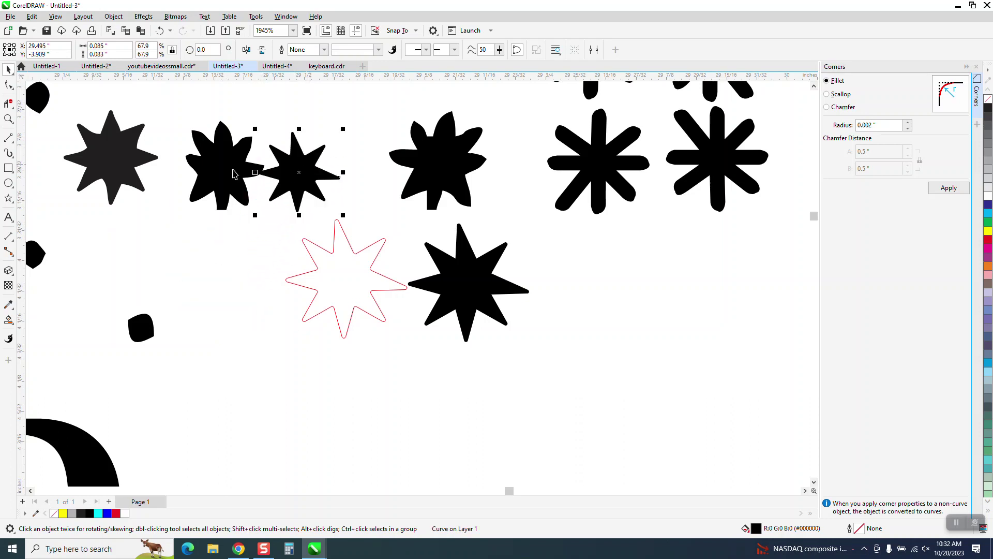
{"action": "scroll", "coordinate": [274, 285], "scroll_direction": "down", "scroll_amount": 1}
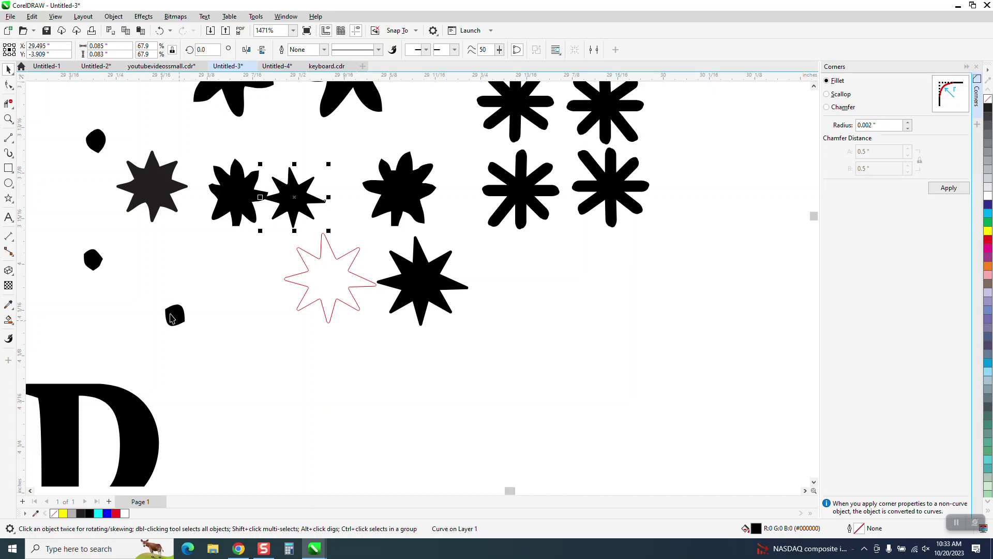
{"action": "left_click", "coordinate": [9, 118]}
- Zoom in on the small black blob and select its nodes with the Shape tool
{"action": "left_click_drag", "start_coordinate": [149, 286], "coordinate": [260, 352]}
{"action": "left_click", "coordinate": [8, 84]}
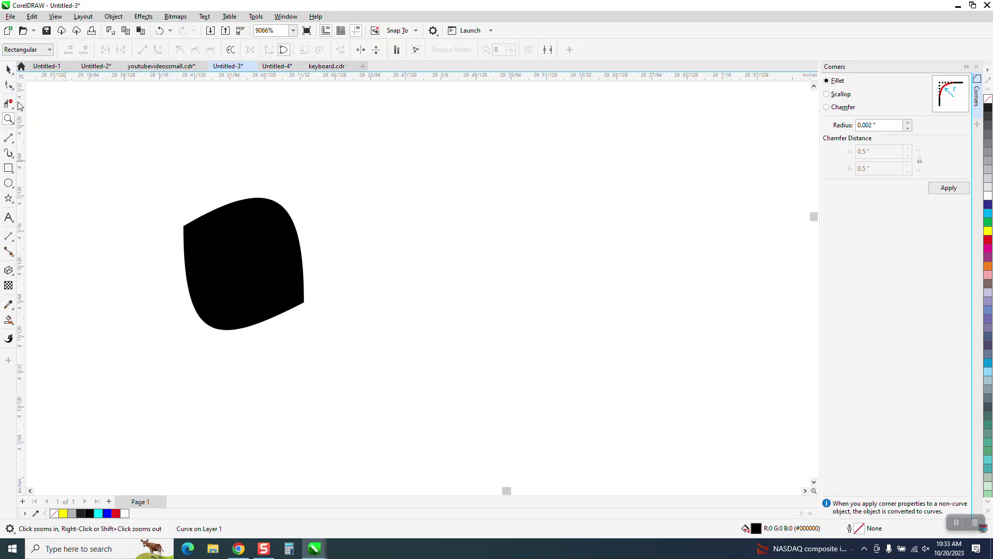
{"action": "left_click", "coordinate": [222, 255]}
{"action": "left_click", "coordinate": [185, 227]}
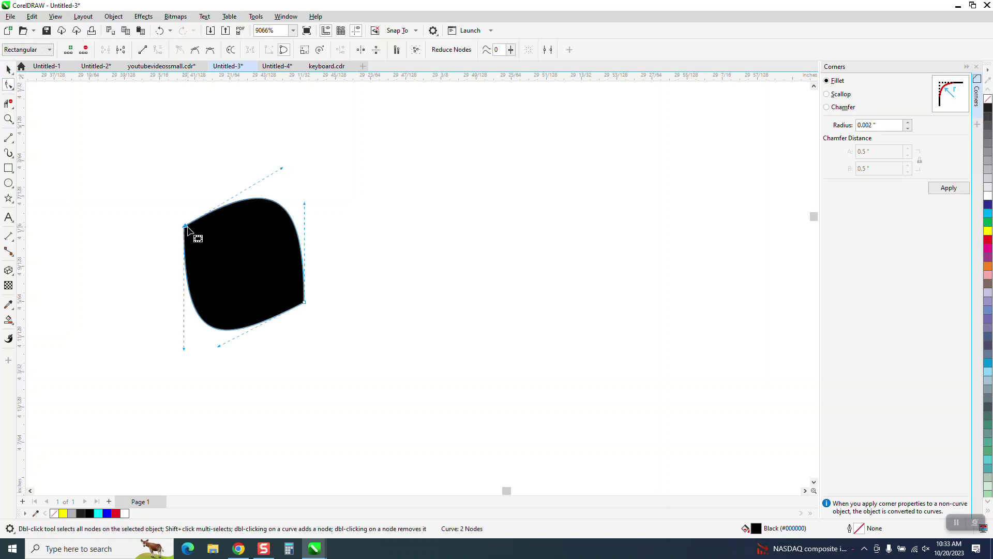
- Drag the blob's node handles to round its left, top, right and bottom into a dot
{"action": "left_click_drag", "start_coordinate": [183, 352], "coordinate": [172, 297]}
{"action": "left_click_drag", "start_coordinate": [282, 168], "coordinate": [264, 138]}
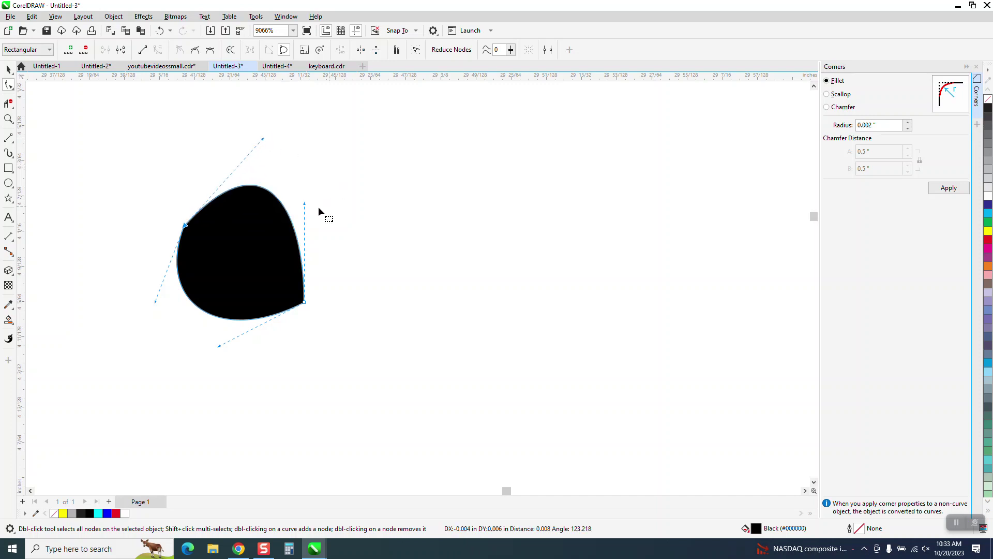
{"action": "left_click_drag", "start_coordinate": [307, 205], "coordinate": [336, 244]}
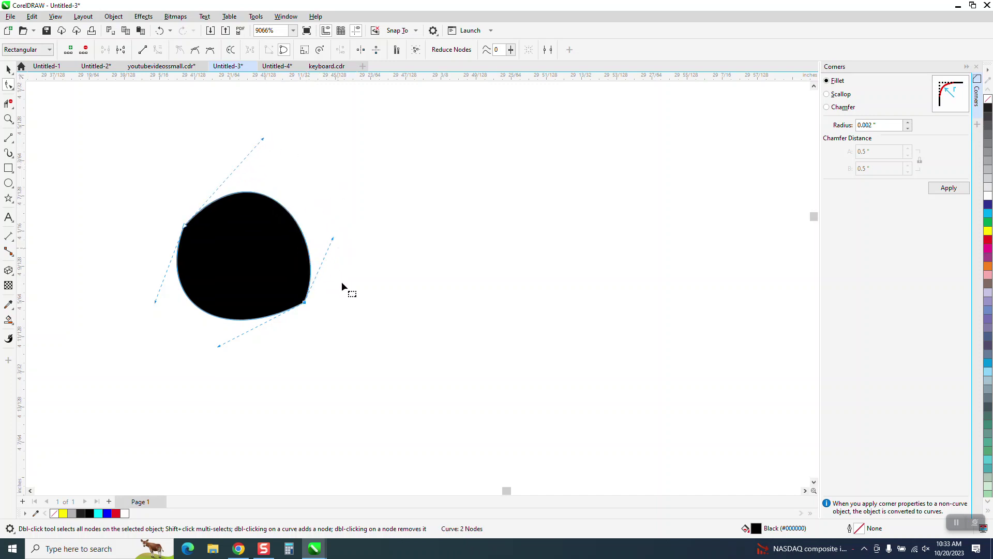
{"action": "left_click_drag", "start_coordinate": [218, 346], "coordinate": [223, 310]}
{"action": "scroll", "coordinate": [189, 253], "scroll_direction": "down", "scroll_amount": 3}
{"action": "scroll", "coordinate": [186, 247], "scroll_direction": "down", "scroll_amount": 2}
{"action": "left_click", "coordinate": [8, 69]}
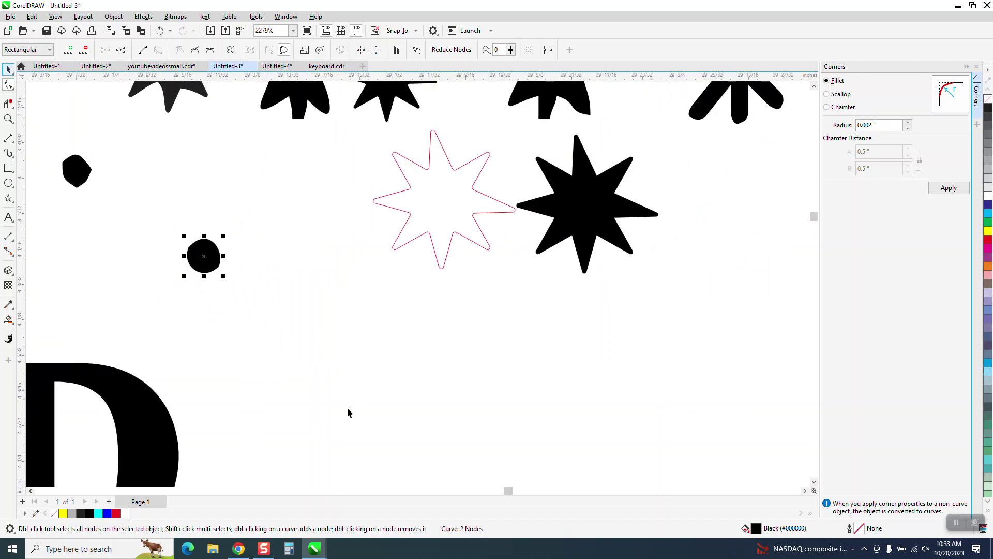
{"action": "scroll", "coordinate": [346, 408], "scroll_direction": "down", "scroll_amount": 1}
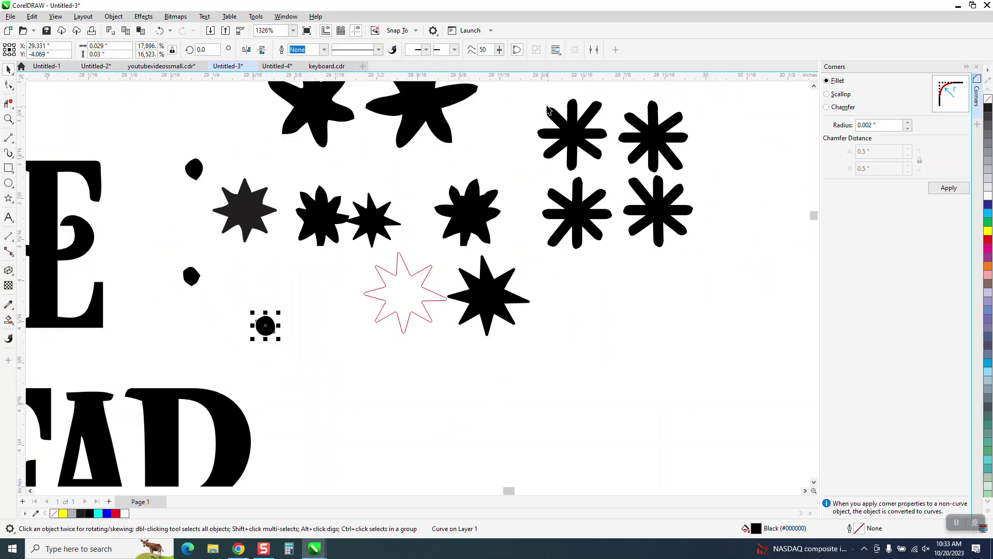
- Move the four asterisks down-right and spread them into a looser cluster
{"action": "left_click_drag", "start_coordinate": [524, 85], "coordinate": [544, 123]}
{"action": "scroll", "coordinate": [562, 276], "scroll_direction": "down", "scroll_amount": 1}
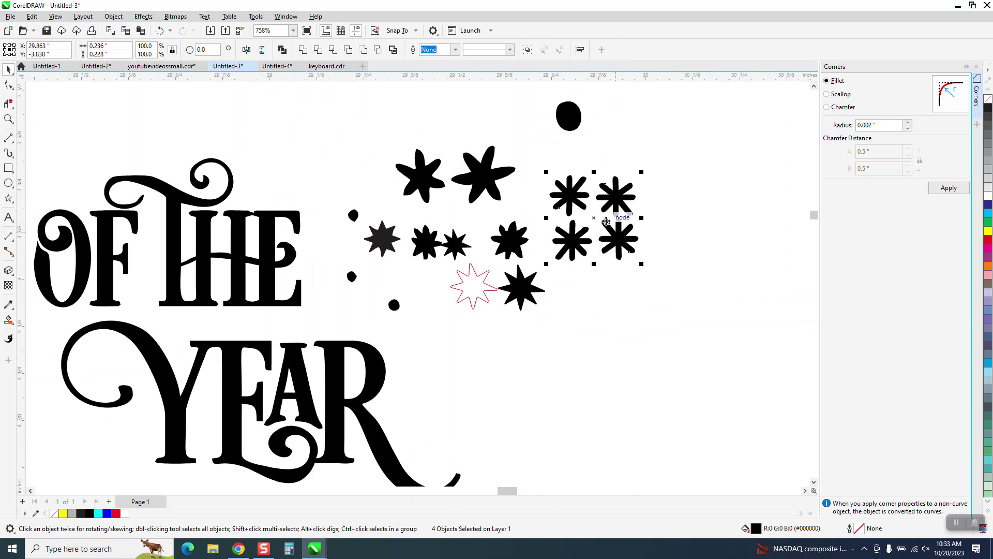
{"action": "left_click_drag", "start_coordinate": [596, 221], "coordinate": [671, 273]}
{"action": "left_click", "coordinate": [674, 214]}
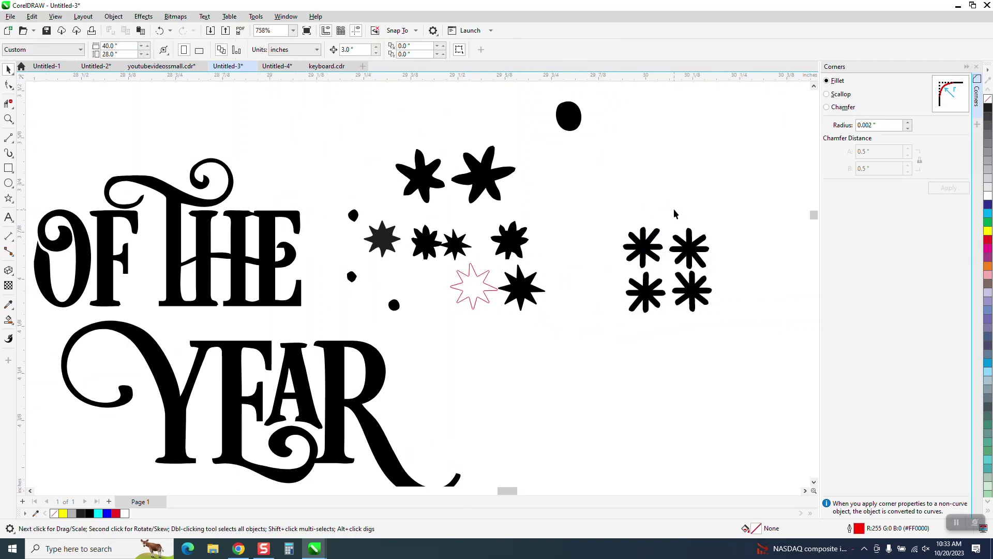
{"action": "left_click_drag", "start_coordinate": [738, 326], "coordinate": [724, 331]}
{"action": "left_click_drag", "start_coordinate": [691, 264], "coordinate": [731, 267]}
{"action": "mouse_move", "coordinate": [697, 200]}
{"action": "left_mouse_down"}
{"action": "mouse_move", "coordinate": [731, 266]}
{"action": "mouse_move", "coordinate": [767, 269]}
{"action": "mouse_move", "coordinate": [731, 252]}
{"action": "mouse_move", "coordinate": [730, 201]}
{"action": "left_mouse_up"}
{"action": "left_click_drag", "start_coordinate": [657, 301], "coordinate": [648, 344]}
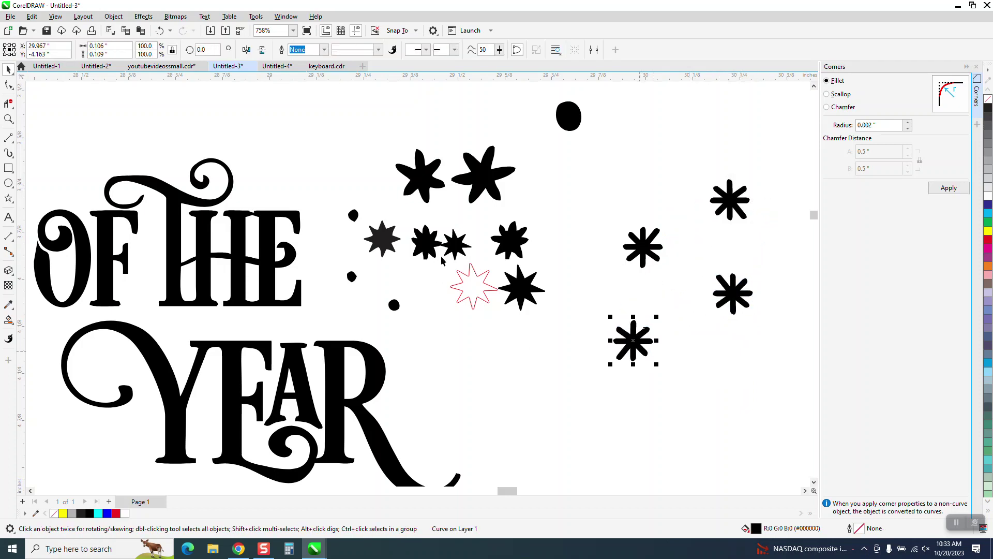
- Move the small eight-point star into the asterisks and drop copies down-right and down-left
{"action": "left_click_drag", "start_coordinate": [450, 250], "coordinate": [657, 297]}
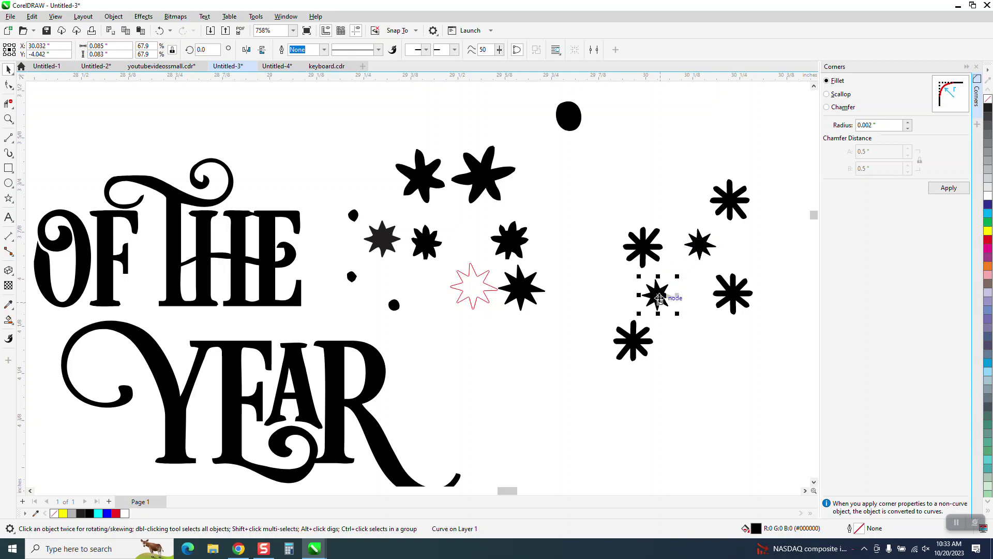
{"action": "left_click_drag", "start_coordinate": [658, 296], "coordinate": [730, 349]}
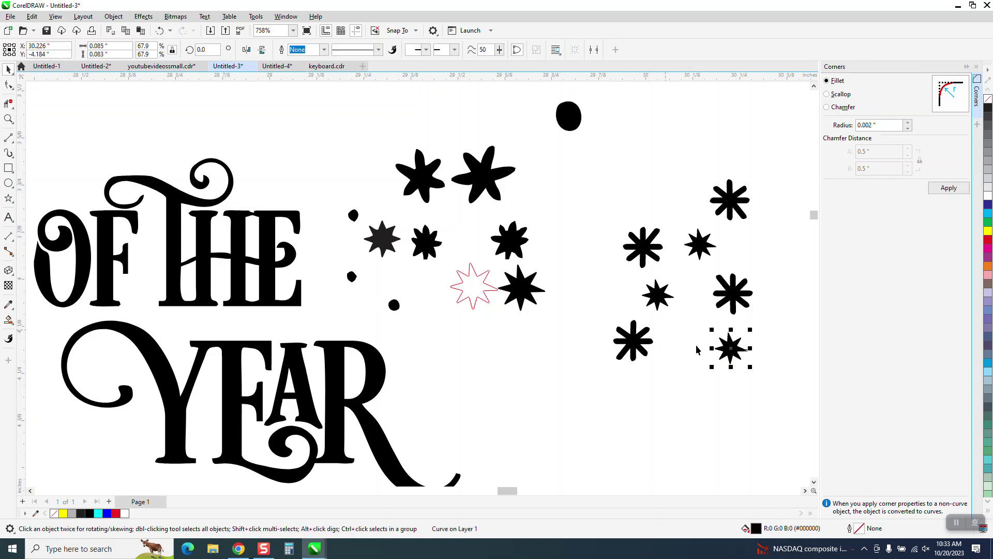
{"action": "left_click_drag", "start_coordinate": [729, 347], "coordinate": [702, 395]}
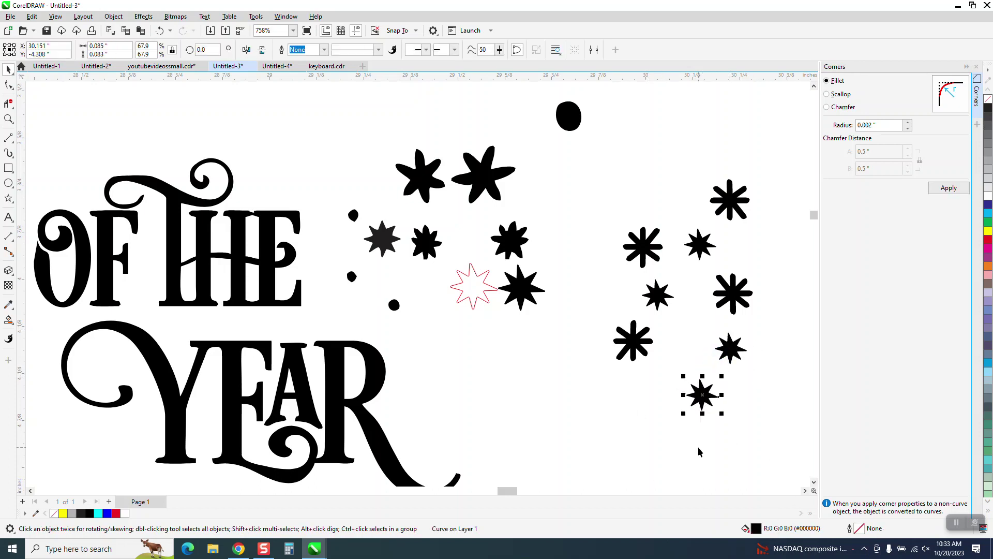
{"action": "key", "text": "ctrl+r"}
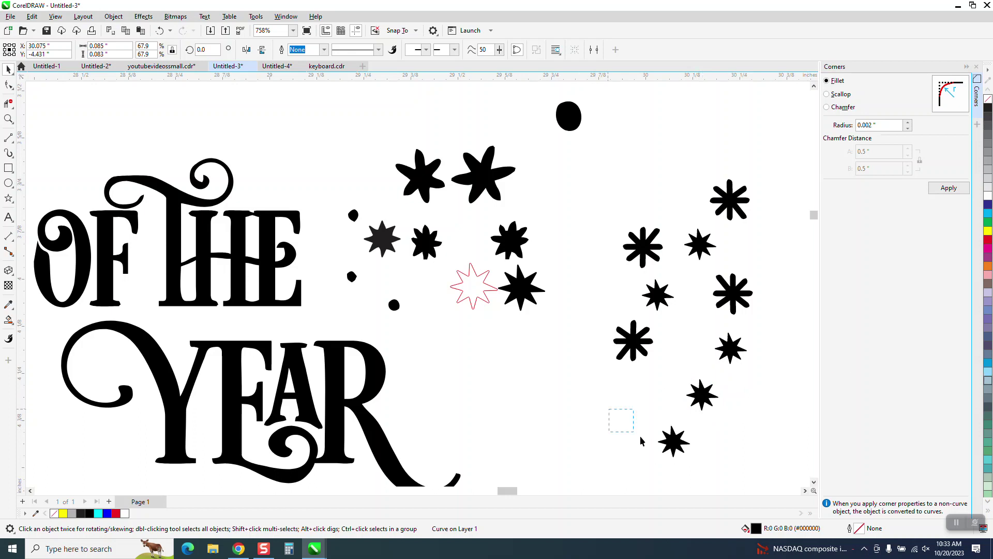
{"action": "scroll", "coordinate": [643, 440], "scroll_direction": "down", "scroll_amount": 2}
{"action": "left_click_drag", "start_coordinate": [681, 425], "coordinate": [603, 282]}
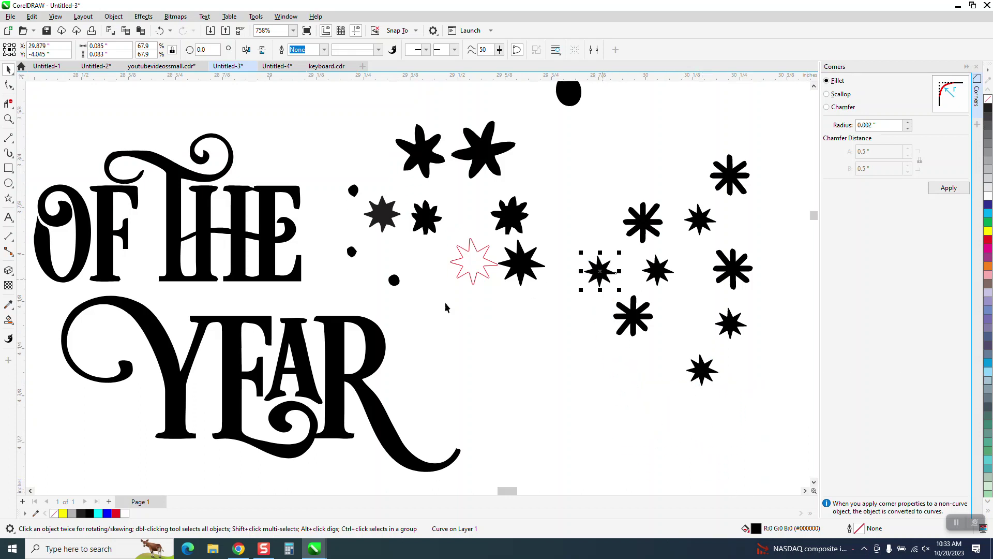
- Drop a copy of the small round dot among the right-hand stars
{"action": "left_click_drag", "start_coordinate": [377, 256], "coordinate": [439, 304]}
{"action": "left_click_drag", "start_coordinate": [394, 280], "coordinate": [628, 255]}
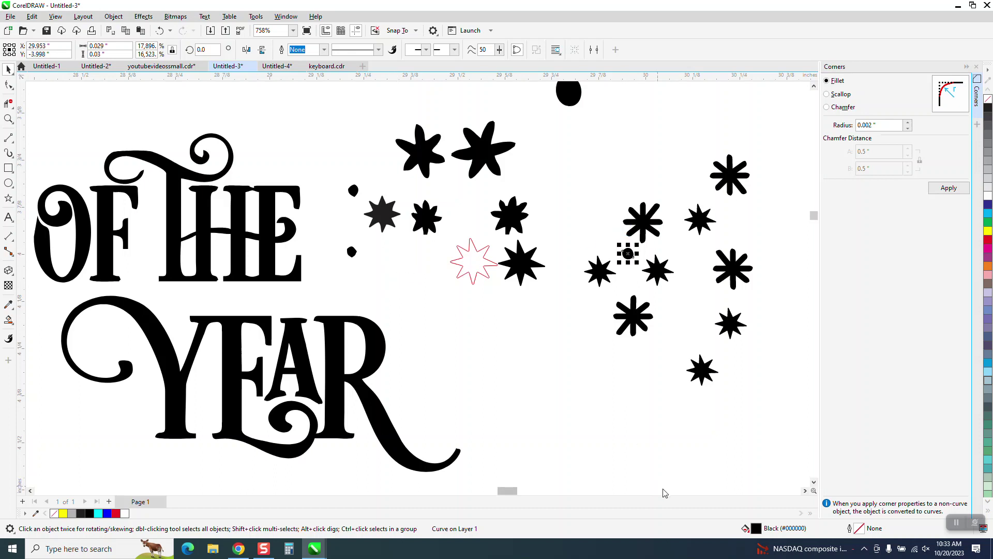
{"action": "left_click_drag", "start_coordinate": [628, 253], "coordinate": [690, 312]}
{"action": "scroll", "coordinate": [586, 225], "scroll_direction": "down", "scroll_amount": 2}
- Group the twelve-object right-hand cluster with Ctrl+G and move it to the upper left
{"action": "left_click_drag", "start_coordinate": [572, 180], "coordinate": [729, 374]}
{"action": "key", "text": "ctrl+g"}
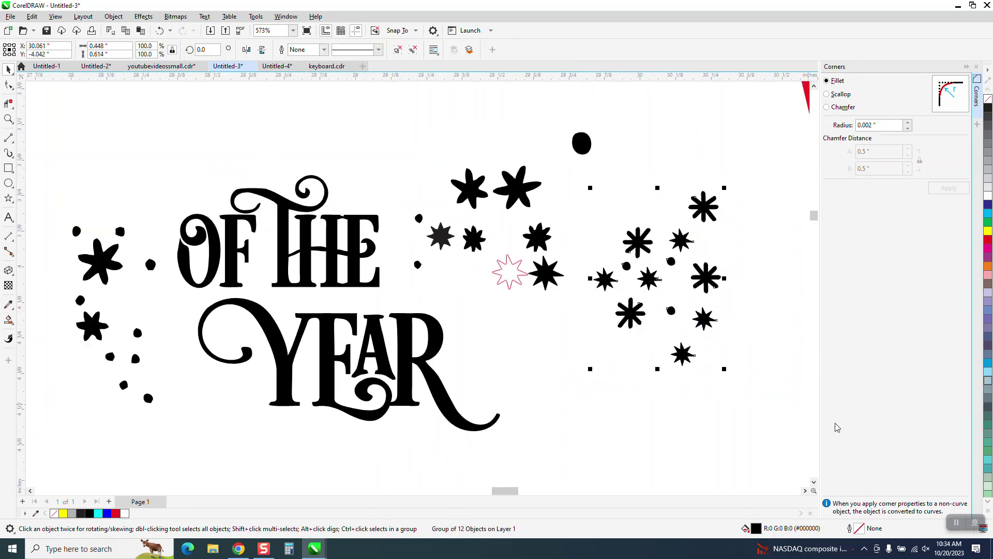
{"action": "scroll", "coordinate": [750, 393], "scroll_direction": "down", "scroll_amount": 6}
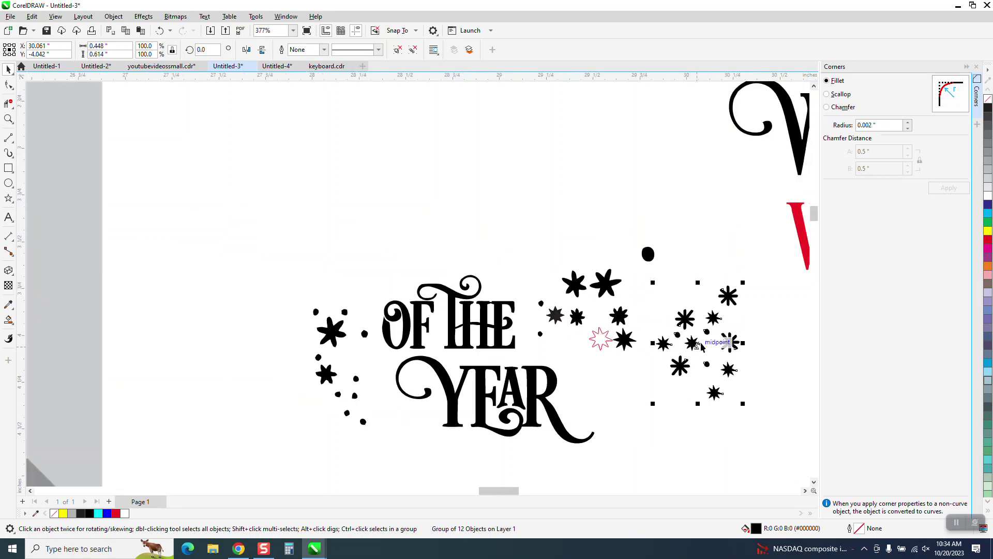
{"action": "left_click_drag", "start_coordinate": [336, 239], "coordinate": [679, 339]}
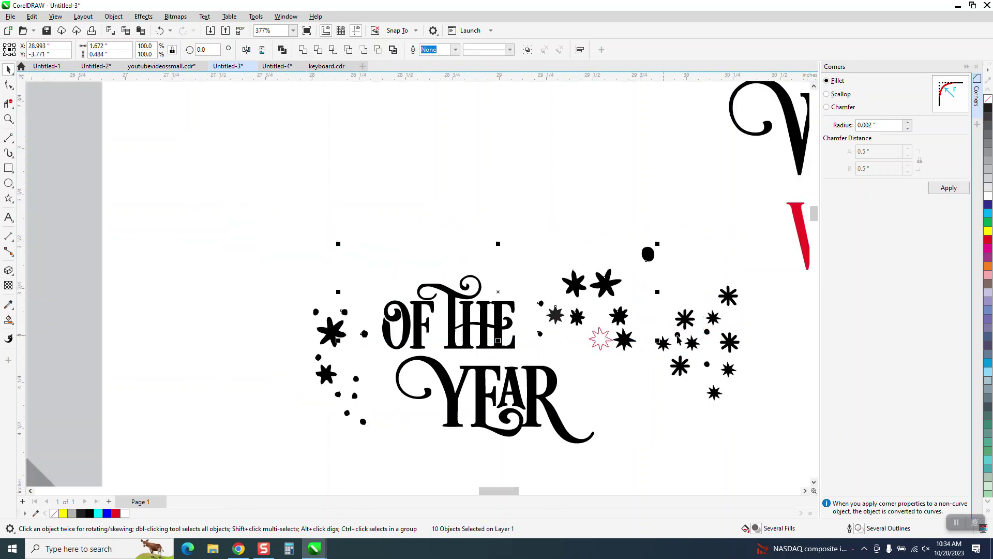
{"action": "left_click", "coordinate": [707, 334]}
{"action": "left_click_drag", "start_coordinate": [377, 258], "coordinate": [223, 190]}
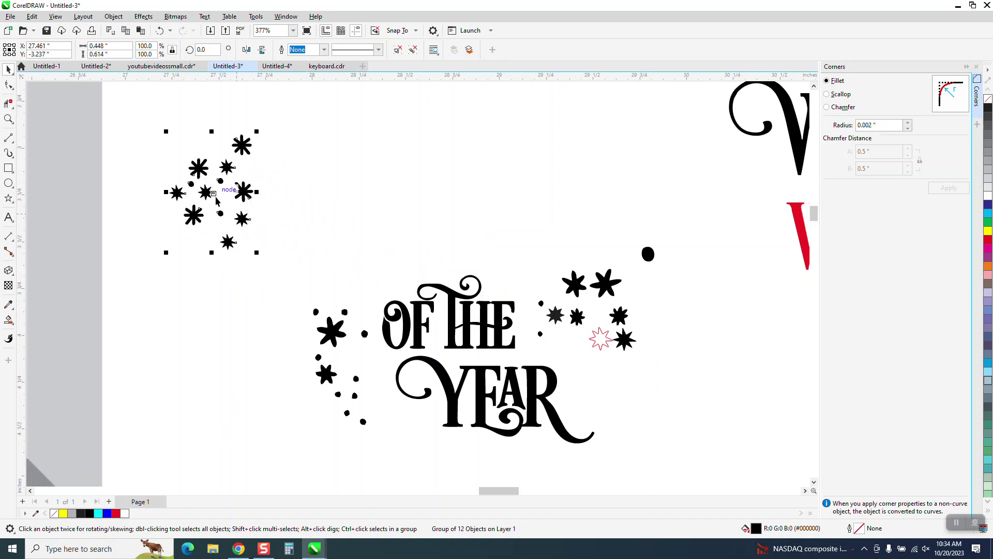
- Drag a copy of the cluster to its right and mirror it horizontally and vertically
{"action": "left_click_drag", "start_coordinate": [211, 194], "coordinate": [319, 200]}
{"action": "left_click", "coordinate": [246, 51]}
{"action": "left_click", "coordinate": [264, 50]}
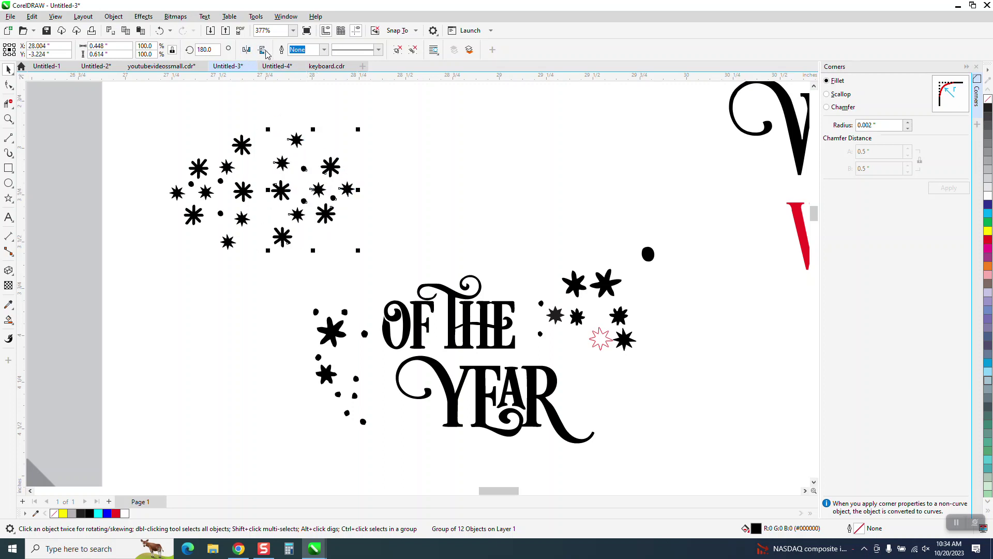
{"action": "left_click", "coordinate": [383, 190]}
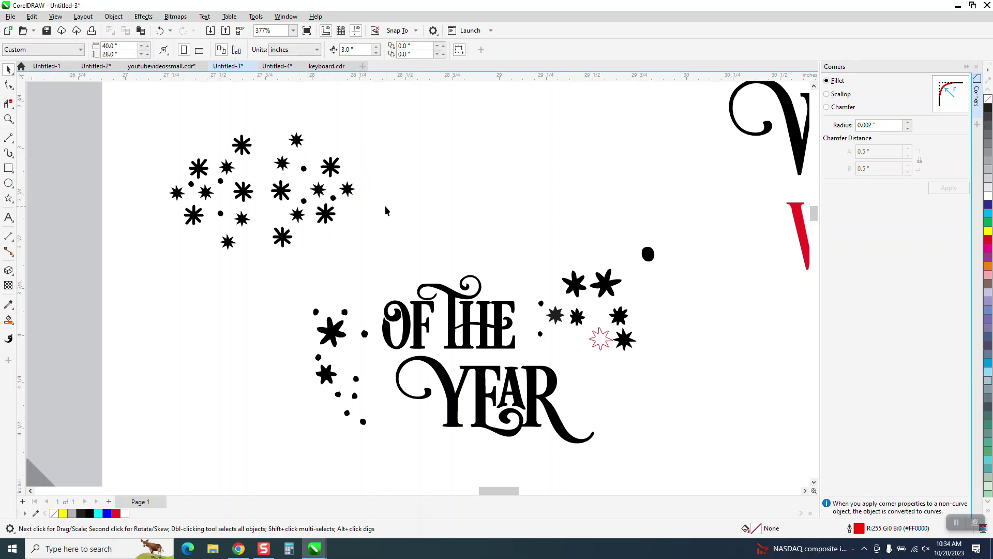
{"action": "scroll", "coordinate": [385, 206], "scroll_direction": "down", "scroll_amount": 3}
{"action": "scroll", "coordinate": [419, 236], "scroll_direction": "down", "scroll_amount": 7}
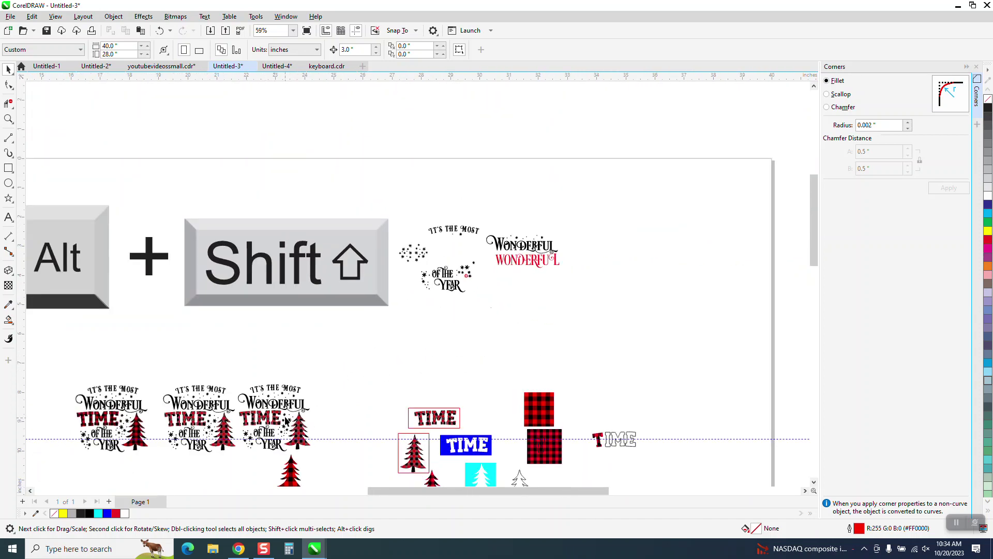
- Zoom in on the two star clusters and group them into one with Ctrl+G
{"action": "left_click", "coordinate": [8, 119]}
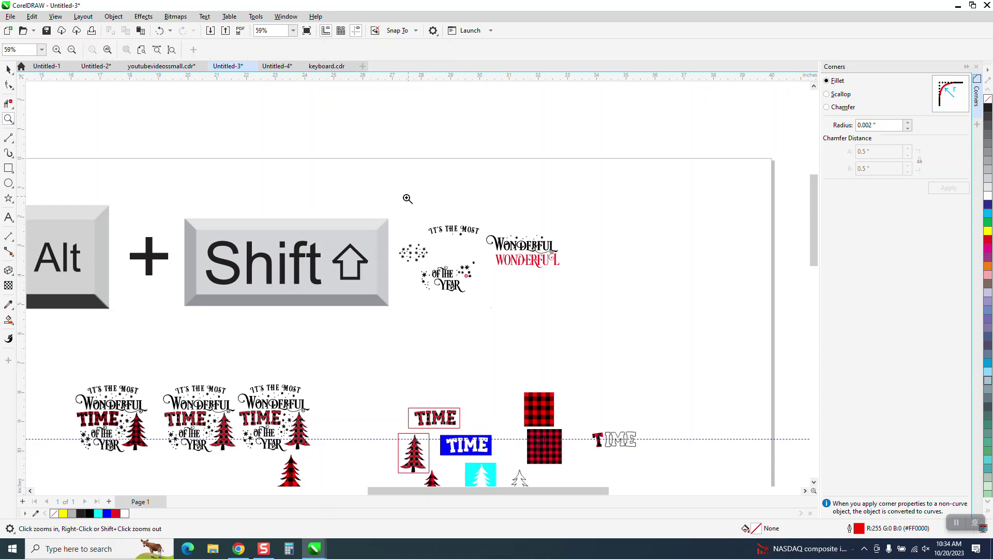
{"action": "left_click_drag", "start_coordinate": [389, 220], "coordinate": [477, 280]}
{"action": "left_click", "coordinate": [4, 70]}
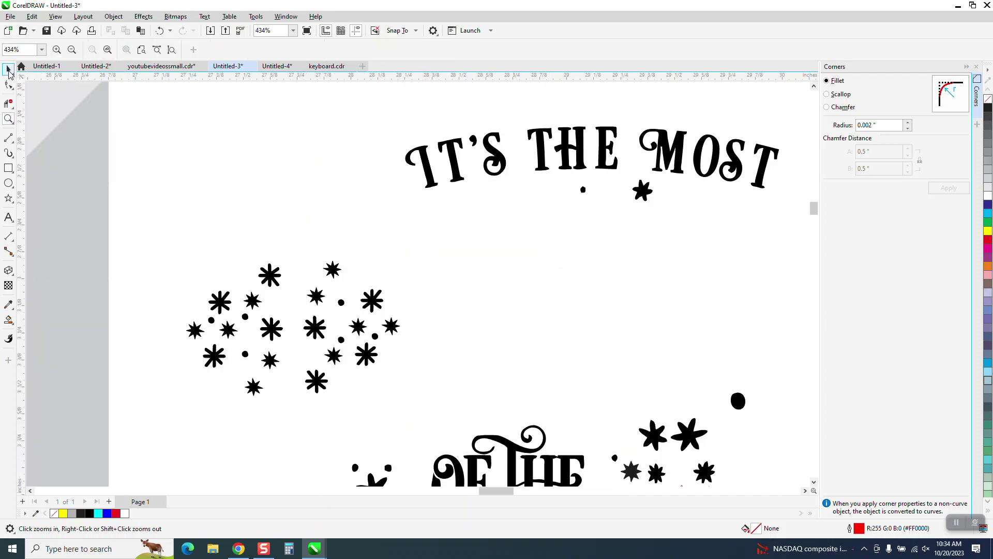
{"action": "scroll", "coordinate": [246, 195], "scroll_direction": "down", "scroll_amount": 3}
{"action": "left_click_drag", "start_coordinate": [383, 303], "coordinate": [384, 304]}
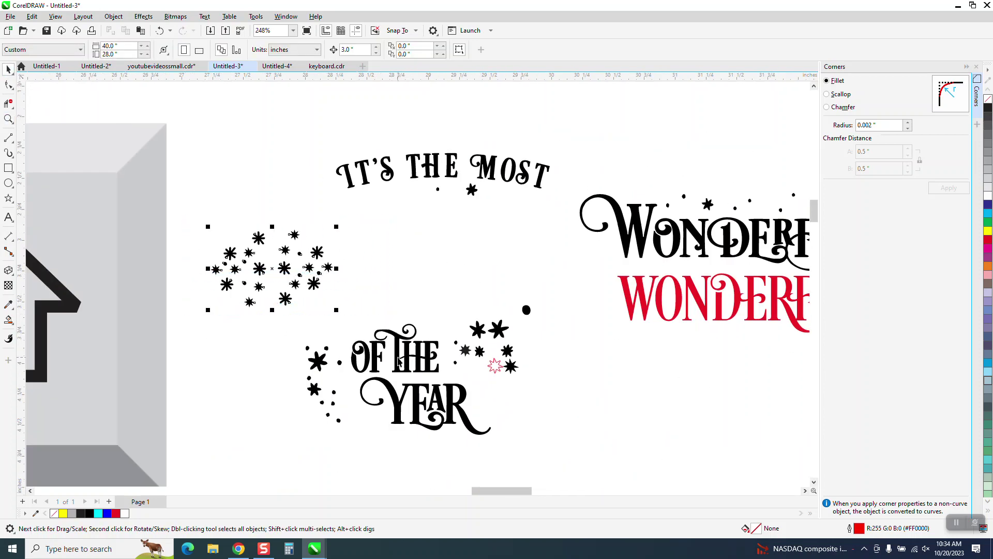
{"action": "key", "text": "ctrl+g"}
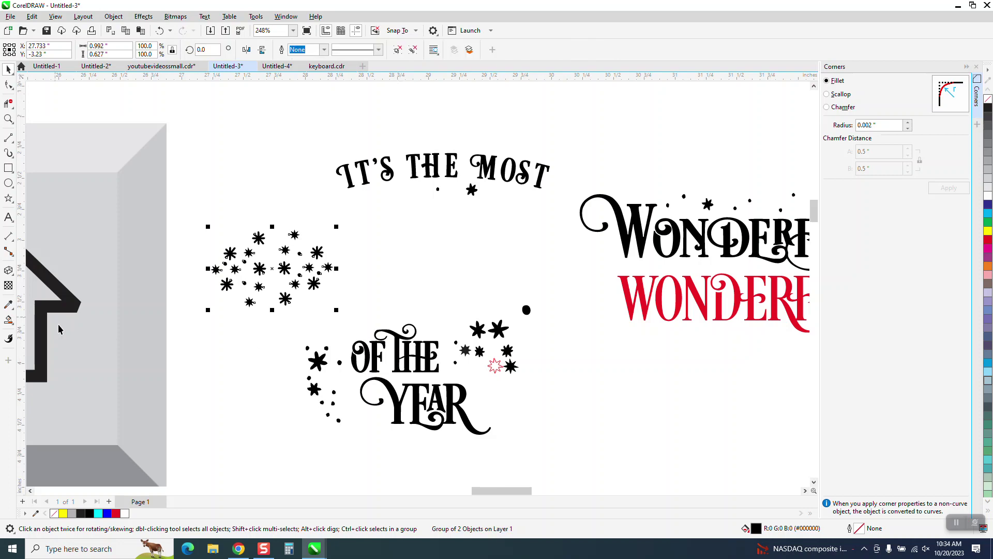
{"action": "scroll", "coordinate": [58, 329], "scroll_direction": "down", "scroll_amount": 5}
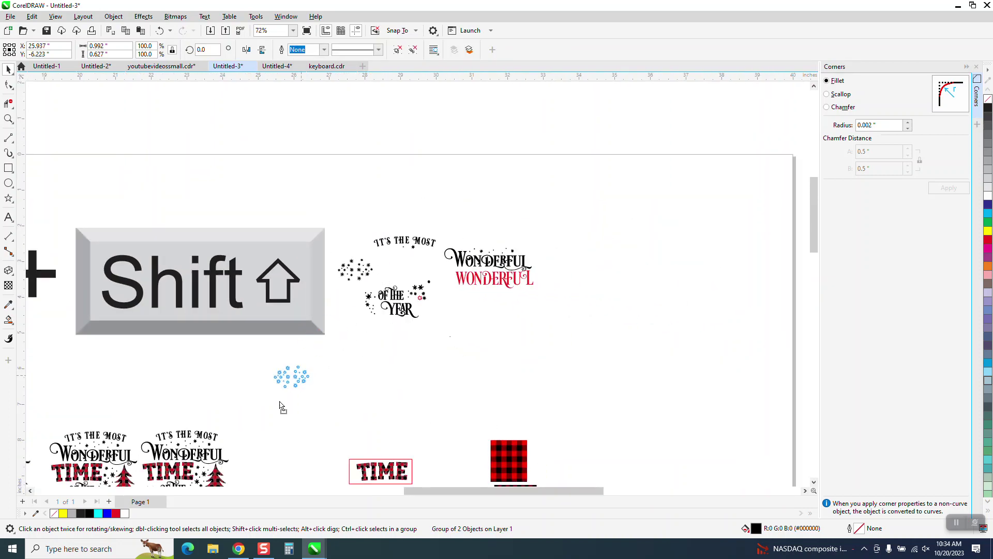
- Move the combined cluster beside the plaid-tree designs and reselect it
{"action": "left_click_drag", "start_coordinate": [280, 407], "coordinate": [253, 427]}
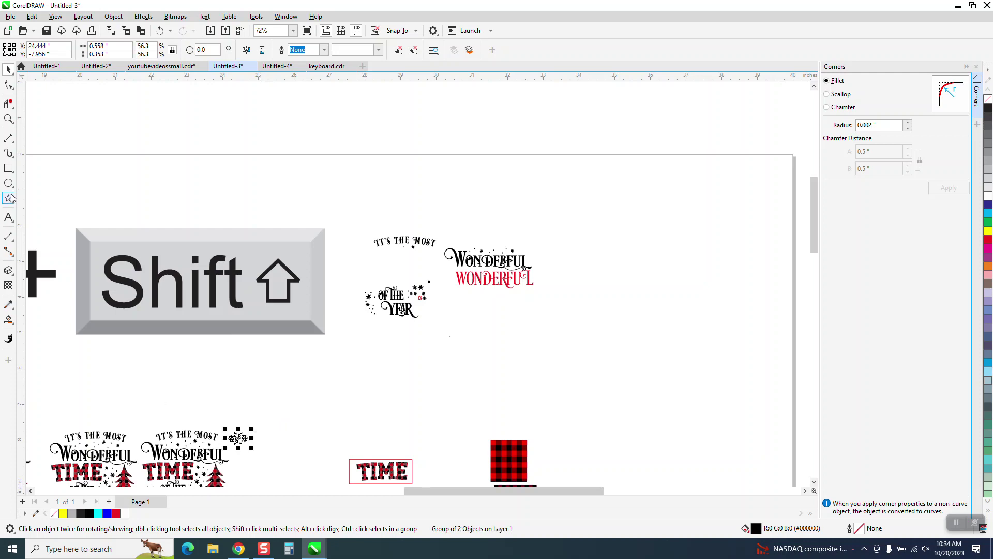
{"action": "left_click", "coordinate": [9, 119]}
{"action": "left_click_drag", "start_coordinate": [150, 393], "coordinate": [290, 486]}
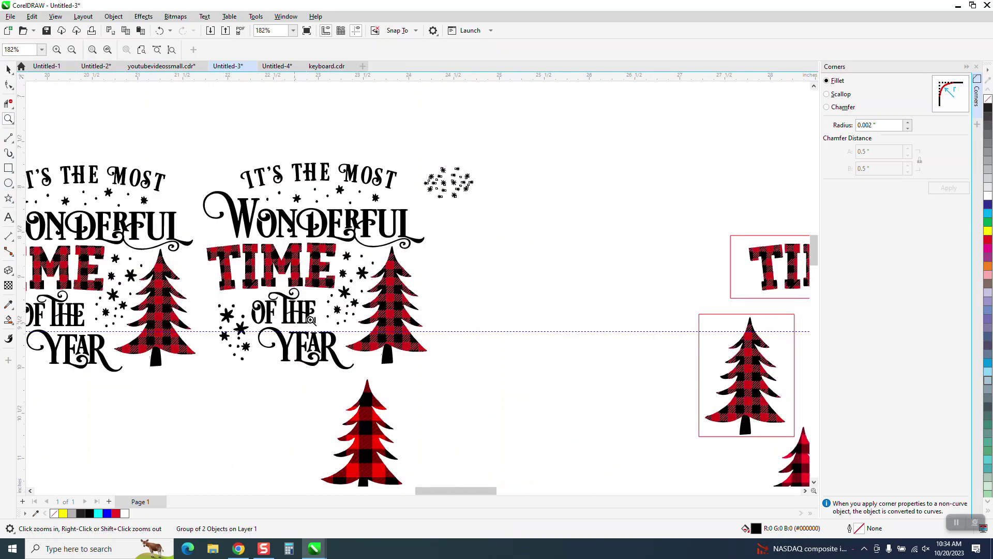
{"action": "left_click", "coordinate": [8, 70]}
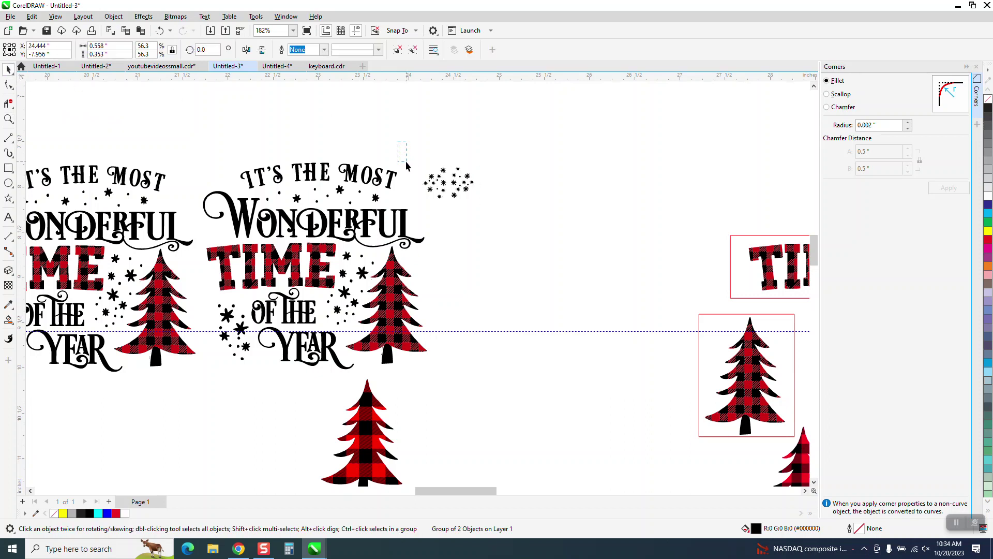
{"action": "left_click_drag", "start_coordinate": [405, 161], "coordinate": [415, 206]}
{"action": "left_click", "coordinate": [448, 188]}
- Ungroup the cluster and move the left half beside the plaid tree
{"action": "left_click", "coordinate": [113, 16]}
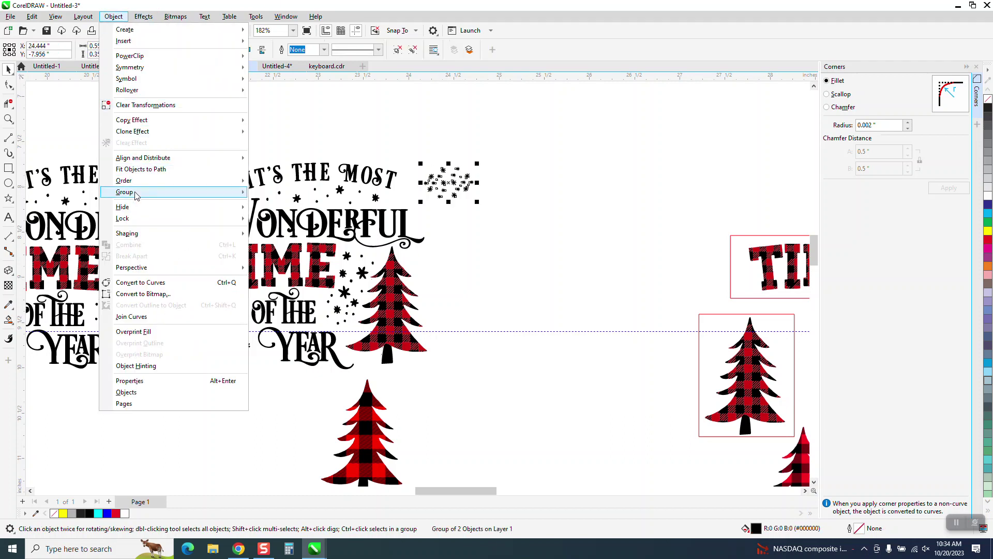
{"action": "left_click", "coordinate": [287, 213]}
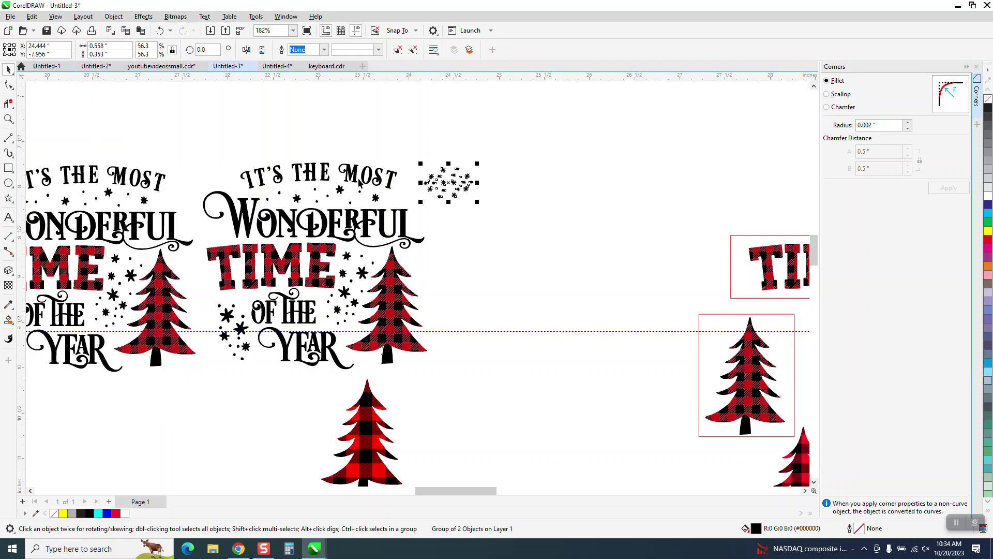
{"action": "left_click", "coordinate": [414, 170]}
{"action": "left_click", "coordinate": [431, 177]}
{"action": "left_click_drag", "start_coordinate": [430, 177], "coordinate": [435, 270]}
{"action": "left_click", "coordinate": [491, 313]}
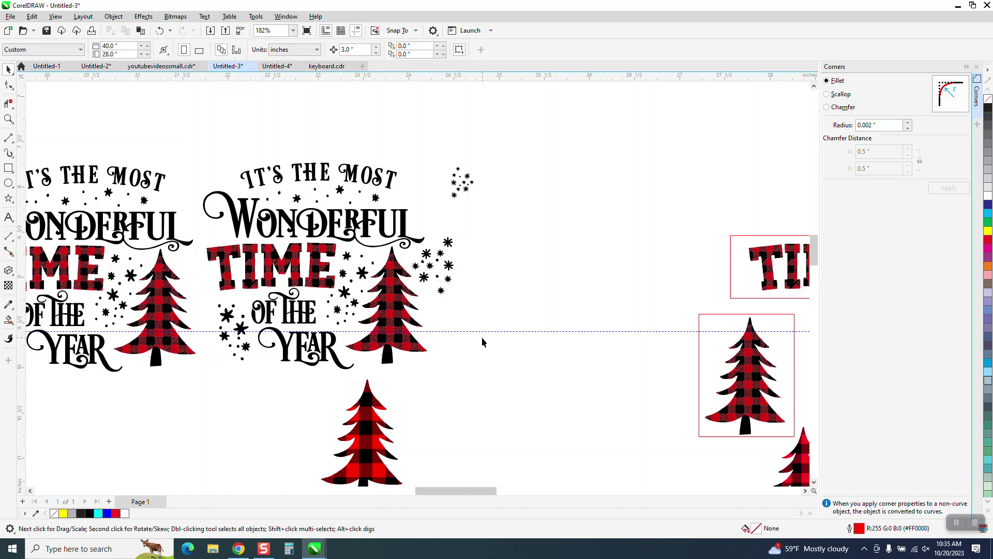
- Zoom out and close the Corners docker
{"action": "scroll", "coordinate": [316, 342], "scroll_direction": "down", "scroll_amount": 1}
{"action": "scroll", "coordinate": [281, 332], "scroll_direction": "down", "scroll_amount": 1}
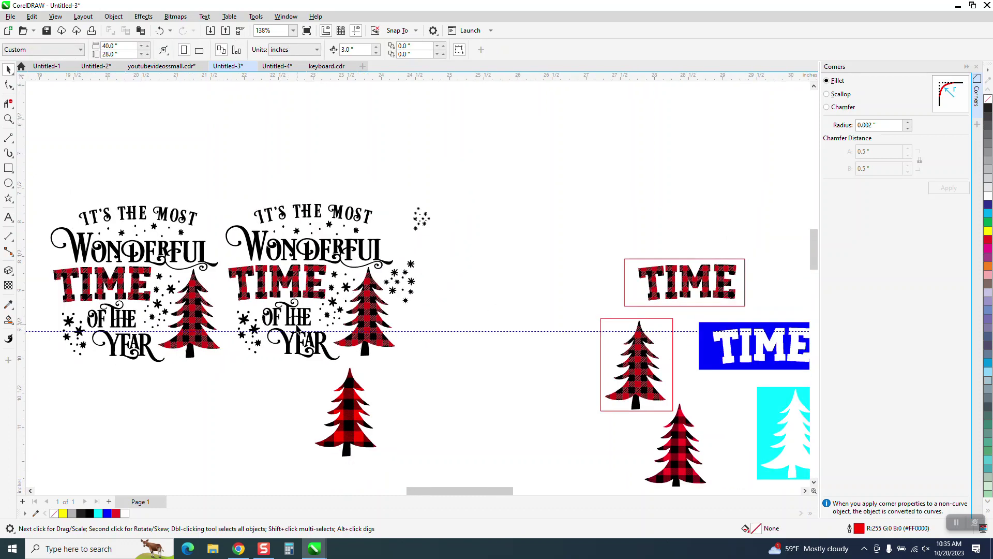
{"action": "scroll", "coordinate": [431, 354], "scroll_direction": "down", "scroll_amount": 3}
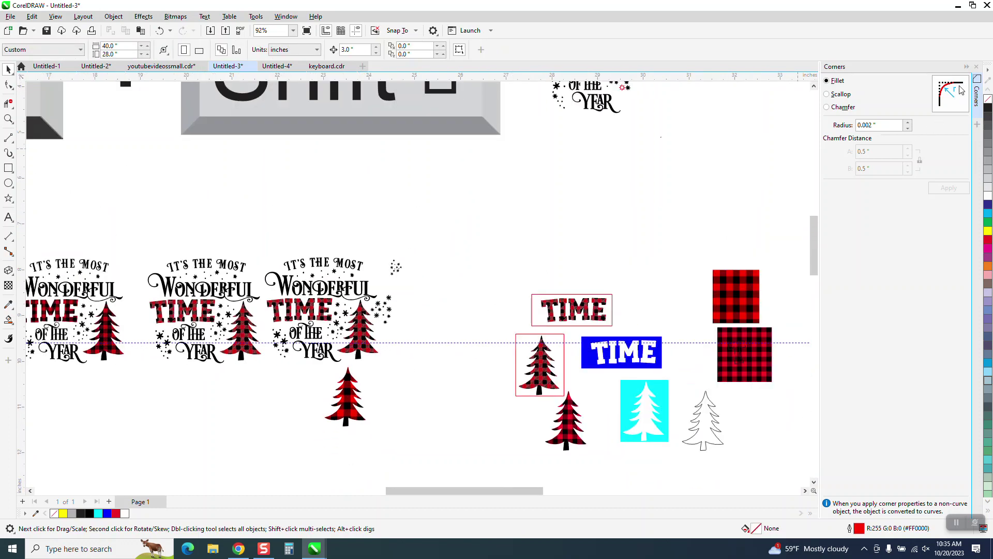
{"action": "left_click", "coordinate": [977, 67]}
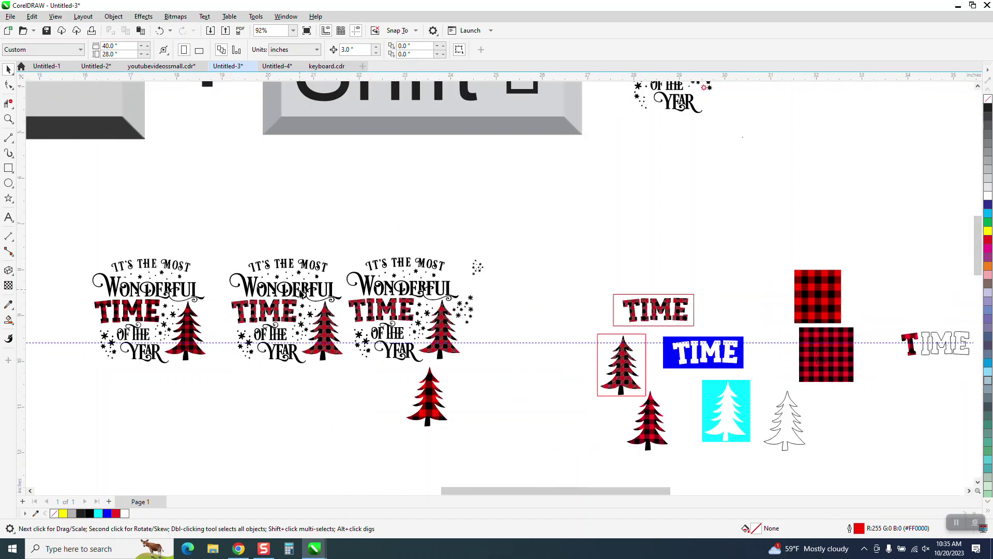